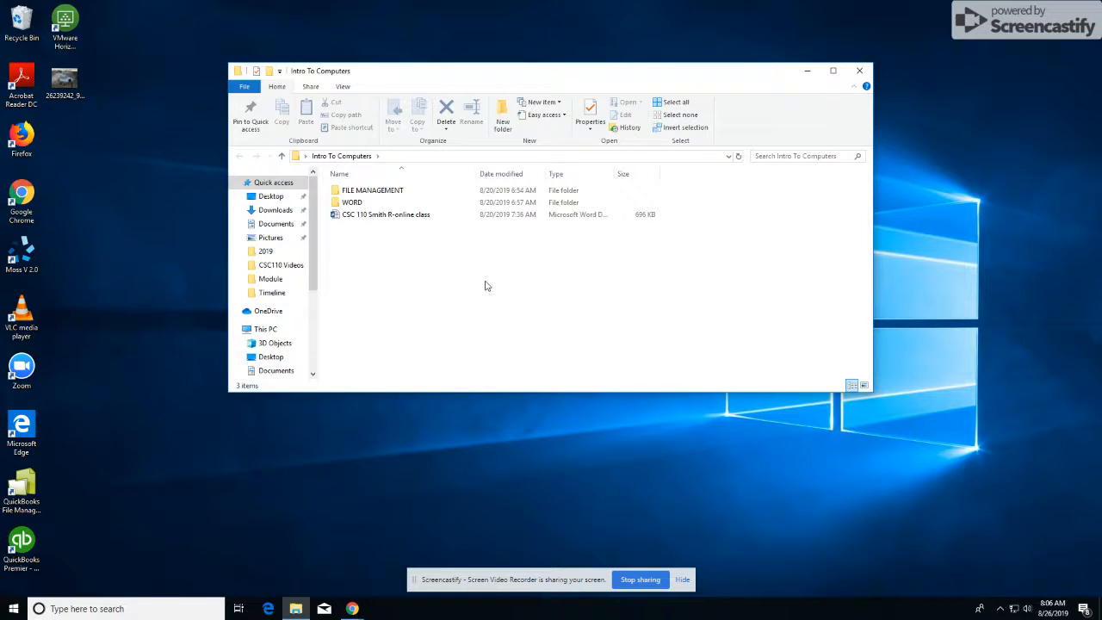
Step: Open the New document from the WORD > Word M3 > Module folder
{"action": "double_click", "coordinate": [352, 203]}
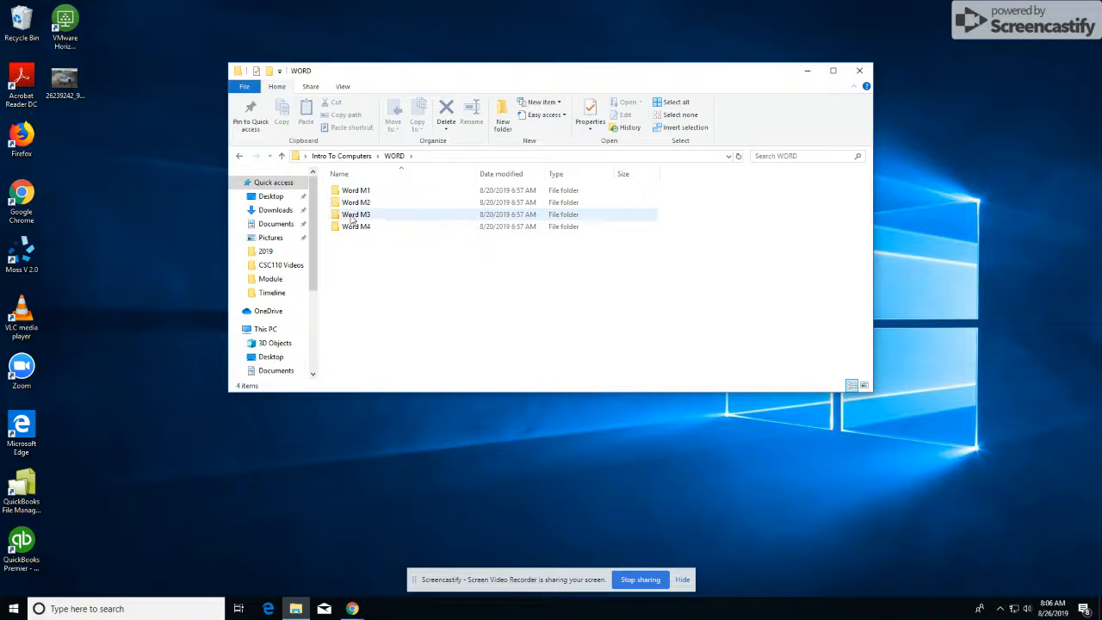
{"action": "double_click", "coordinate": [352, 215]}
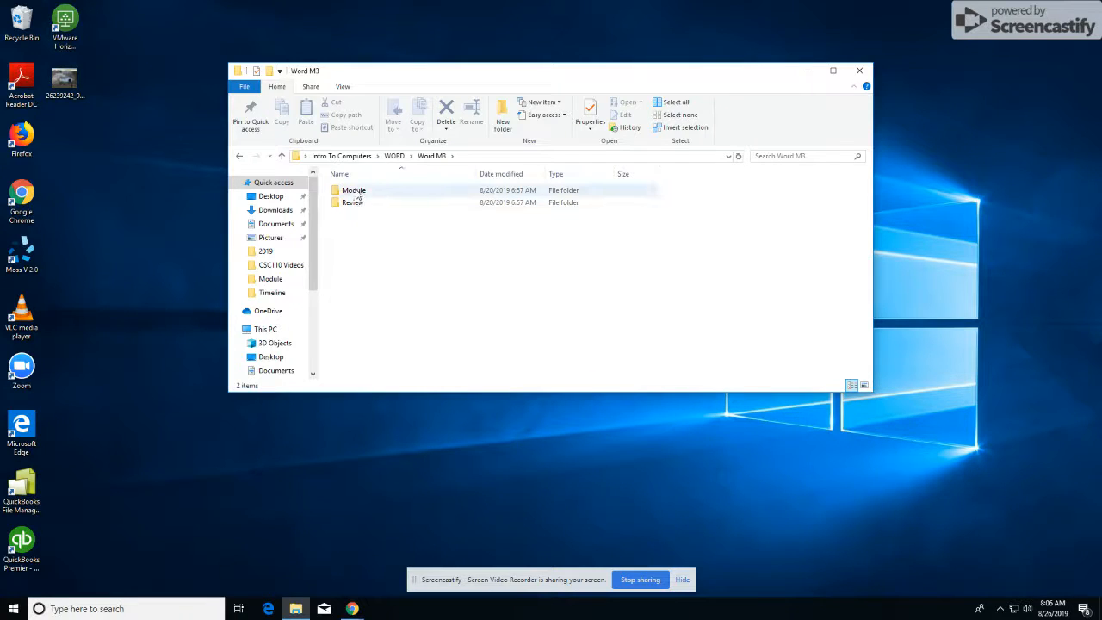
{"action": "double_click", "coordinate": [353, 190]}
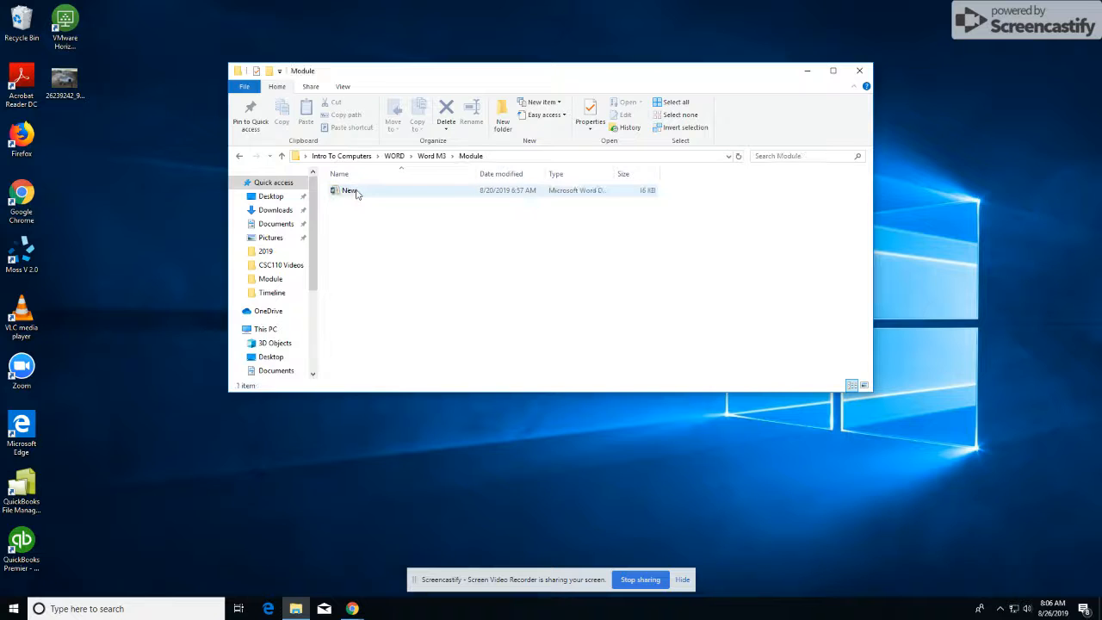
{"action": "double_click", "coordinate": [358, 192]}
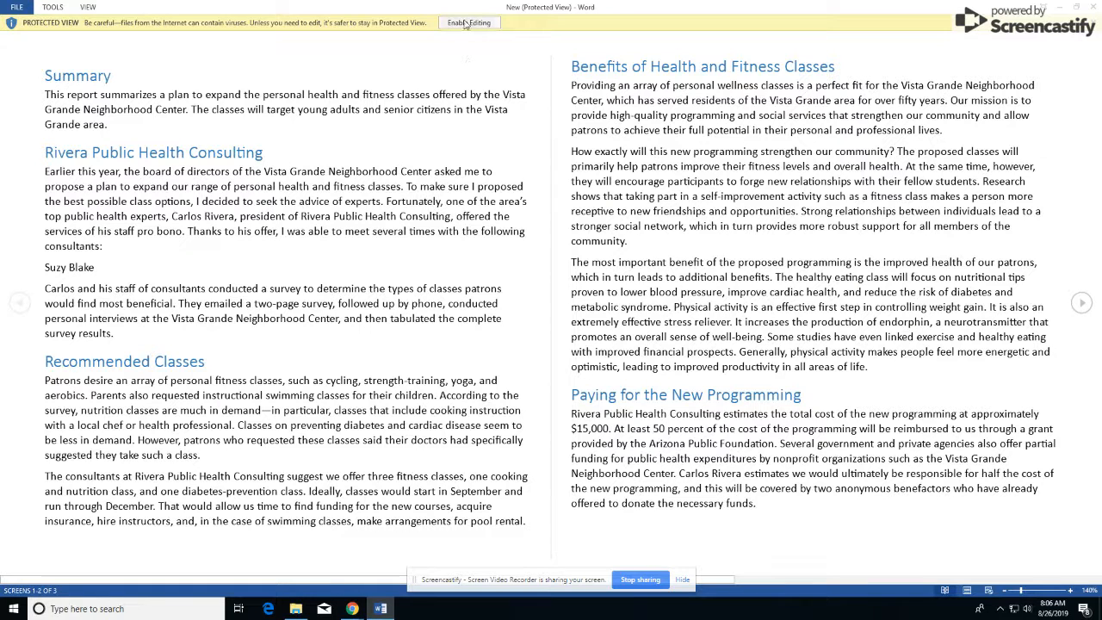
Step: Enable editing and save the document as 'New Classes Report' in the Module folder
{"action": "left_click", "coordinate": [465, 23]}
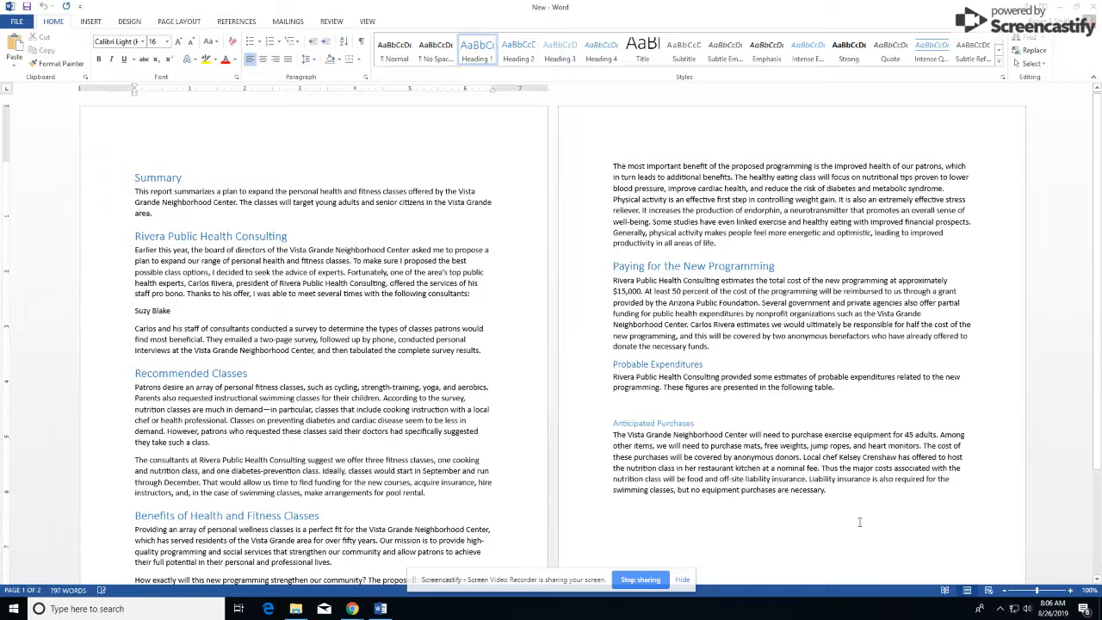
{"action": "left_click", "coordinate": [19, 22]}
{"action": "left_click", "coordinate": [27, 136]}
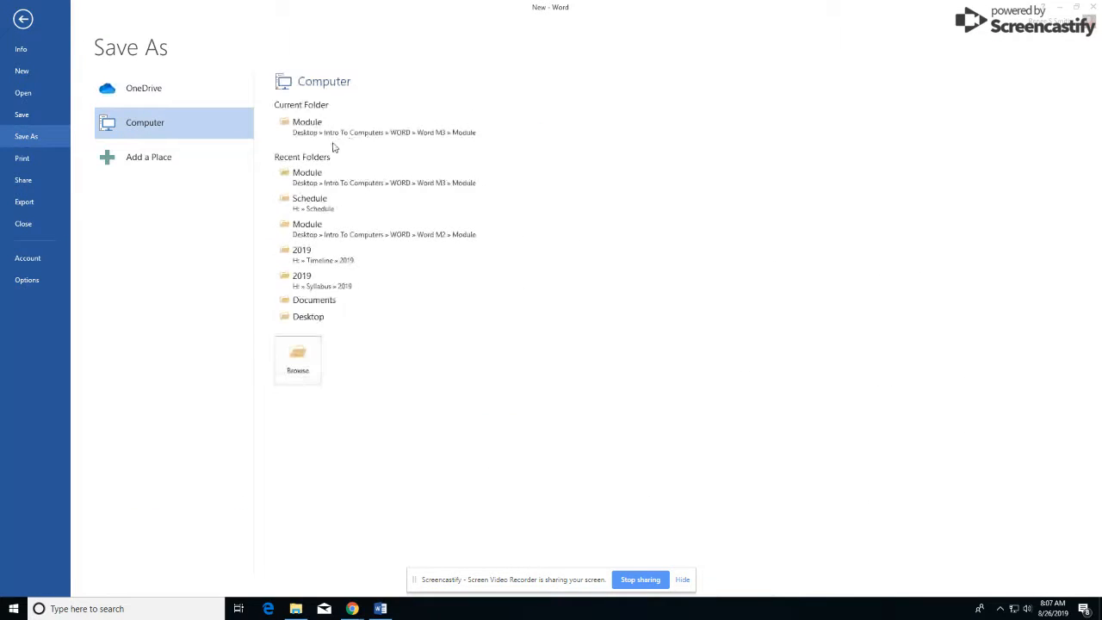
{"action": "left_click", "coordinate": [338, 126]}
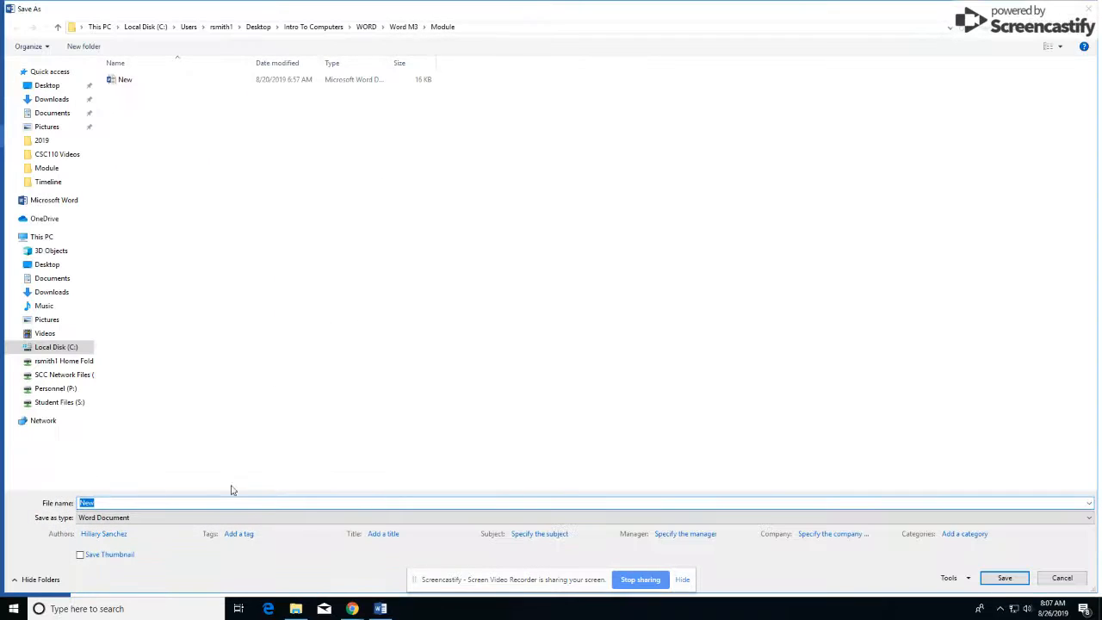
{"action": "left_click", "coordinate": [242, 501]}
{"action": "type", "text": "Classes Report"}
{"action": "left_click", "coordinate": [1004, 578]}
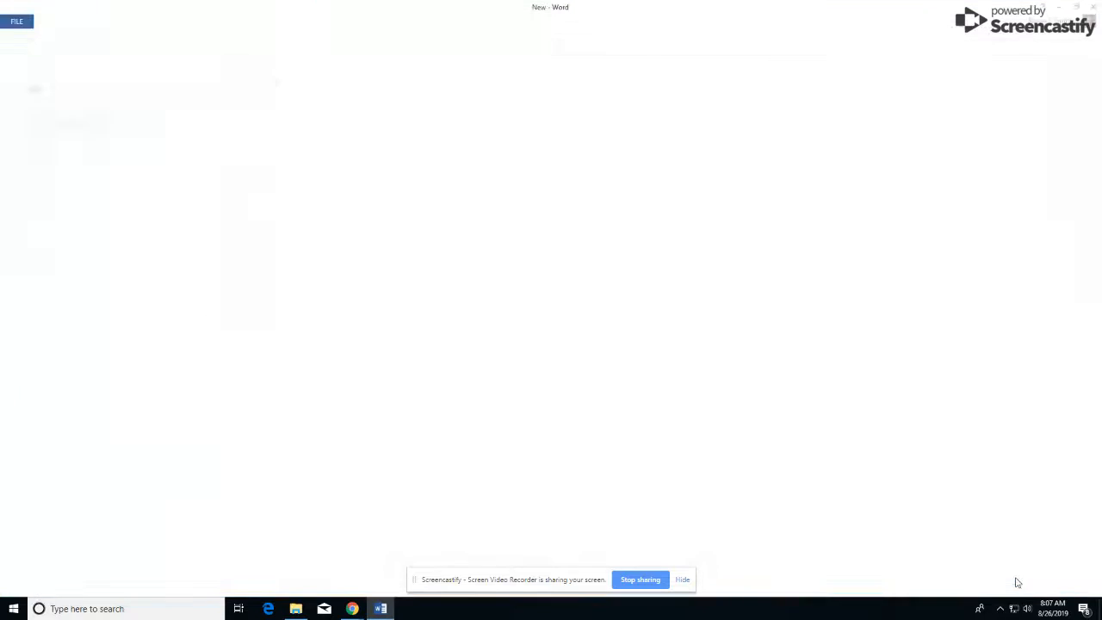
{"action": "scroll", "coordinate": [994, 526], "scroll_direction": "down", "scroll_amount": 1}
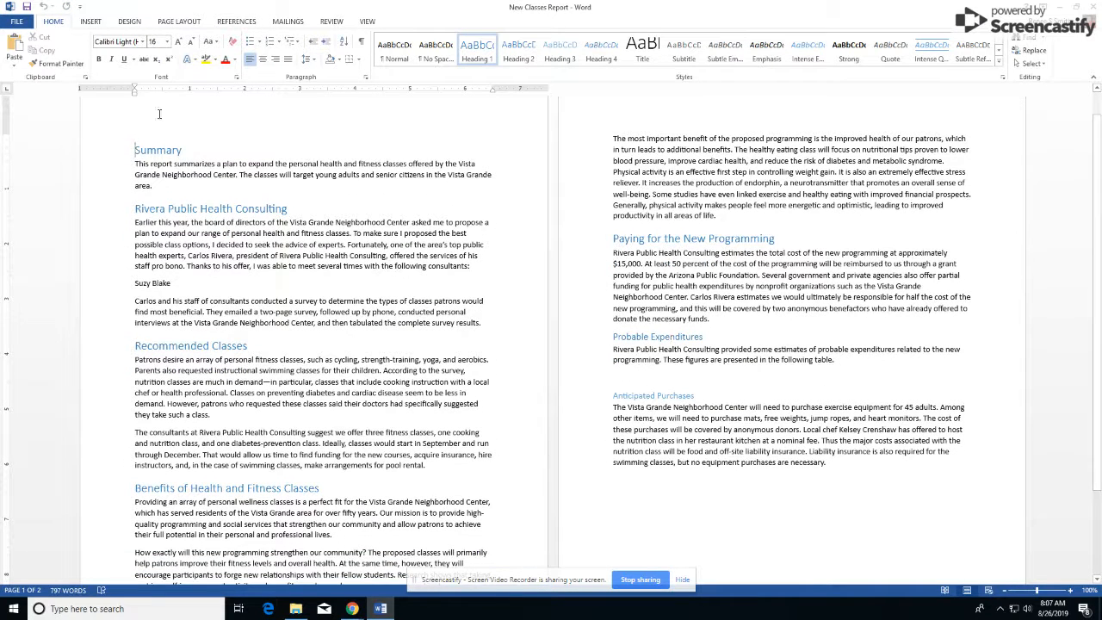
Step: Set the cursor in the Summary heading and zoom the view to 180%
{"action": "left_click", "coordinate": [478, 52]}
{"action": "scroll", "coordinate": [393, 341], "scroll_direction": "down", "scroll_amount": 3}
{"action": "scroll", "coordinate": [392, 342], "scroll_direction": "down", "scroll_amount": 1}
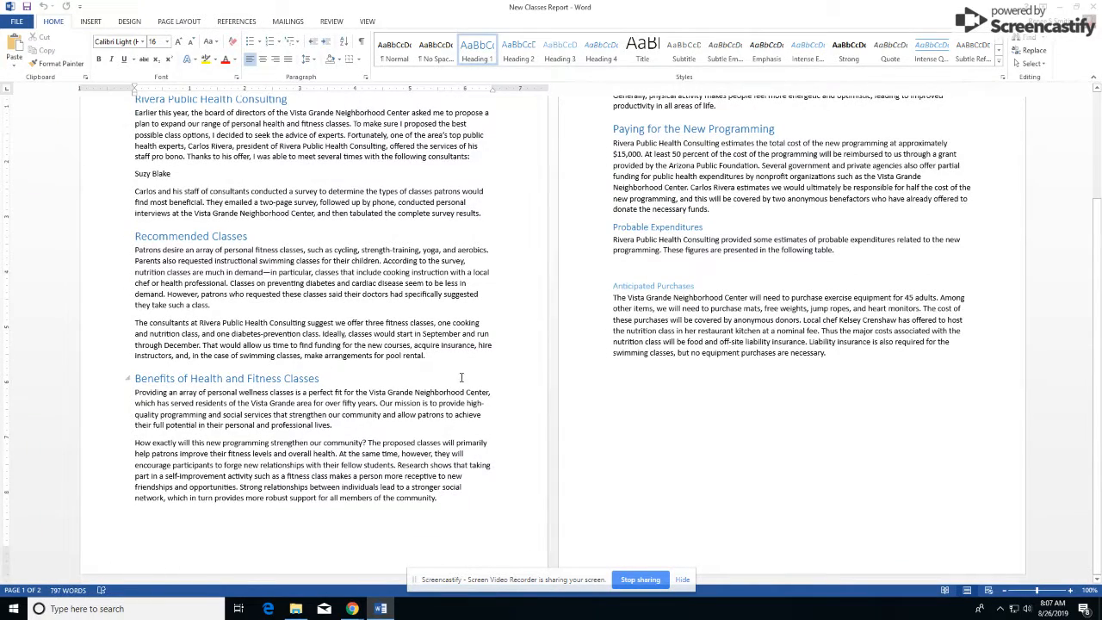
{"action": "scroll", "coordinate": [670, 140], "scroll_direction": "up", "scroll_amount": 3}
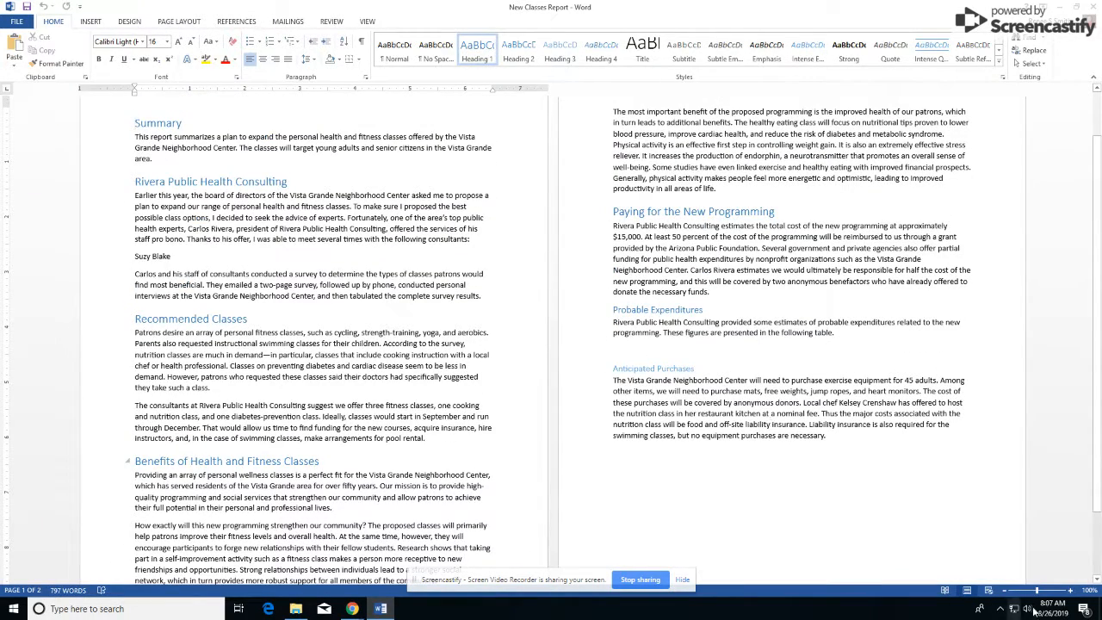
{"action": "left_click", "coordinate": [1070, 590]}
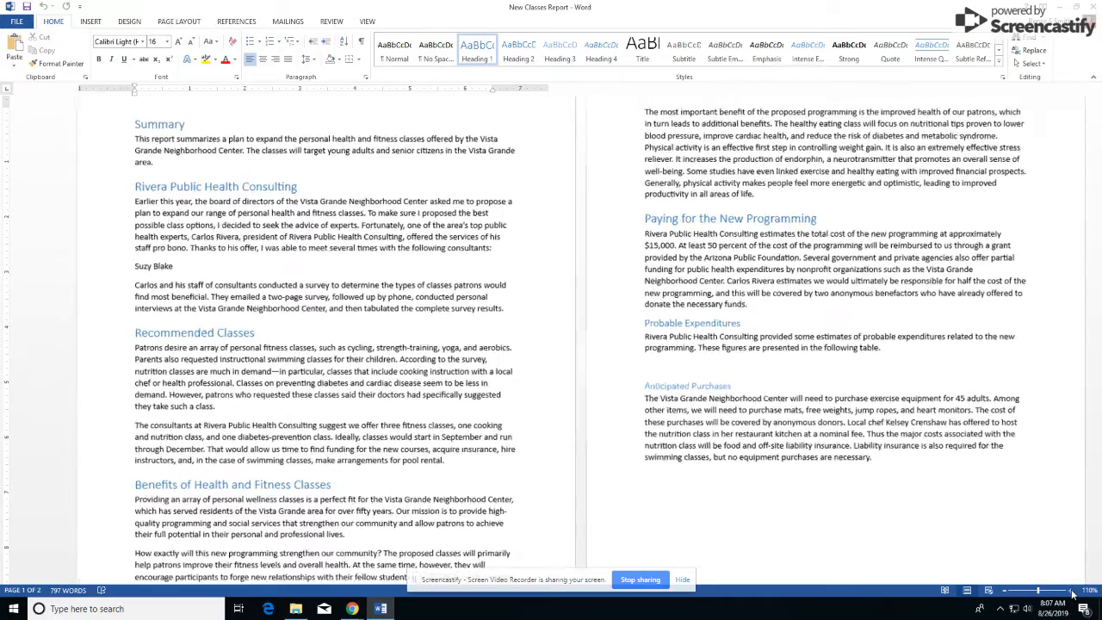
{"action": "left_click", "coordinate": [1070, 590]}
{"action": "left_click", "coordinate": [1070, 590]}
{"action": "left_click", "coordinate": [1070, 590]}
{"action": "left_click", "coordinate": [1071, 591]}
{"action": "left_click", "coordinate": [1071, 590]}
{"action": "left_click", "coordinate": [1071, 591]}
{"action": "left_click", "coordinate": [1071, 590]}
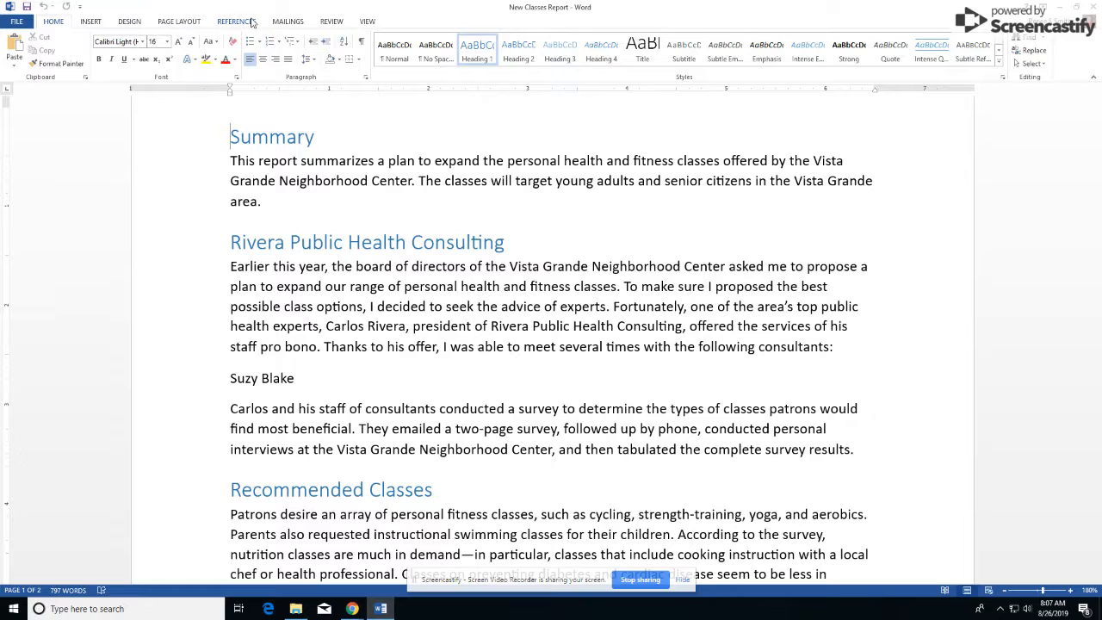
Step: Look through the REVIEW and INSERT ribbons, then return to HOME
{"action": "left_click", "coordinate": [331, 22]}
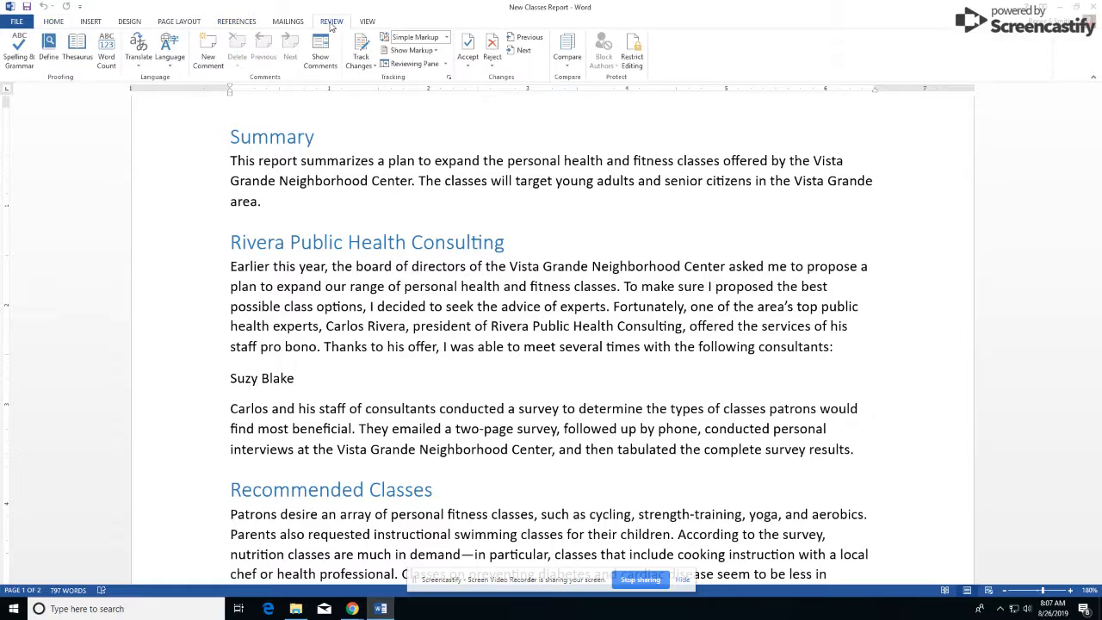
{"action": "left_click", "coordinate": [91, 21]}
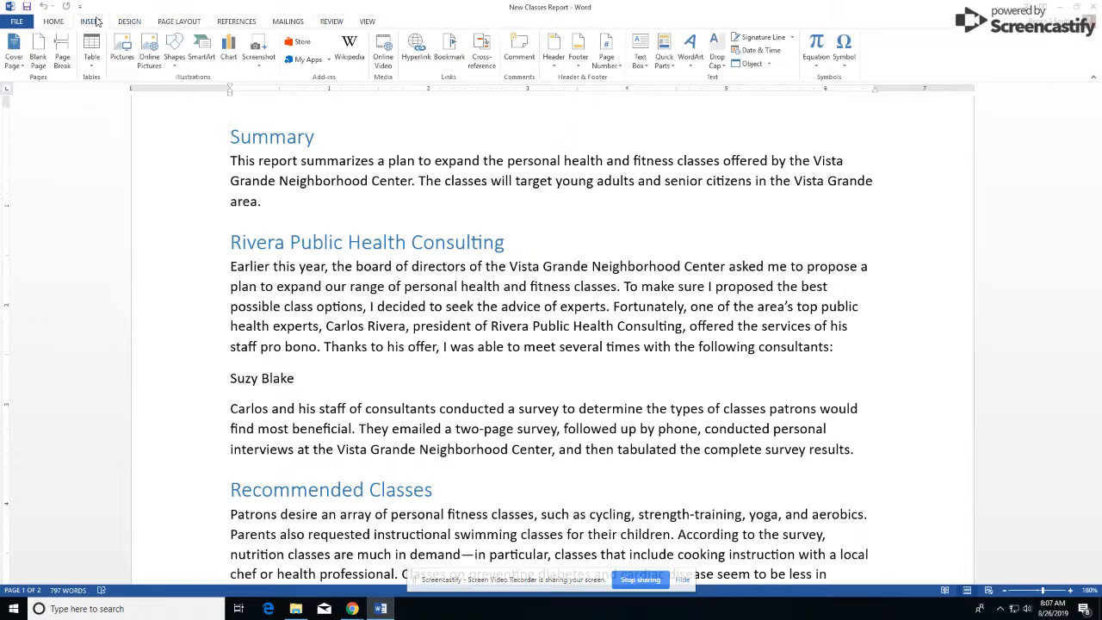
{"action": "left_click", "coordinate": [57, 21]}
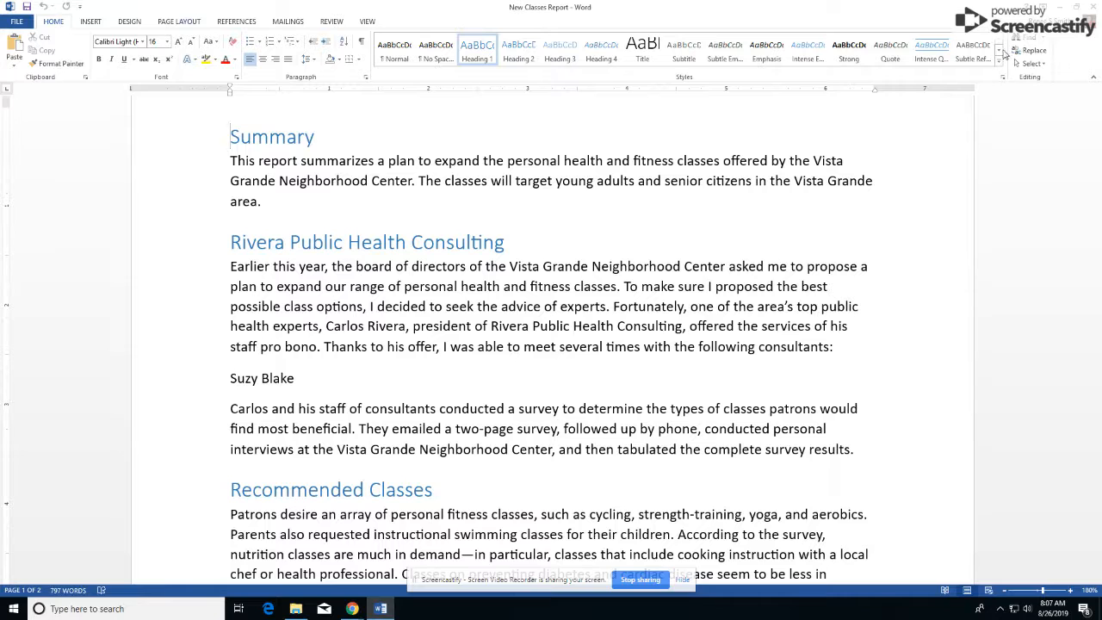
Step: Show the Navigation pane listing the document's headings
{"action": "left_click", "coordinate": [1026, 37]}
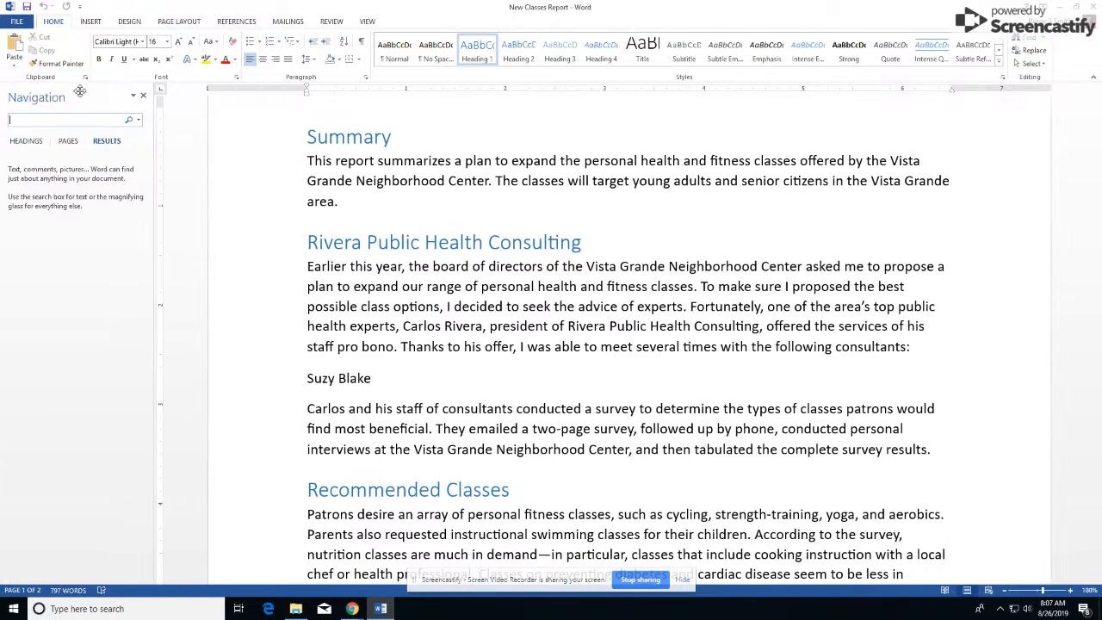
{"action": "left_click", "coordinate": [143, 94]}
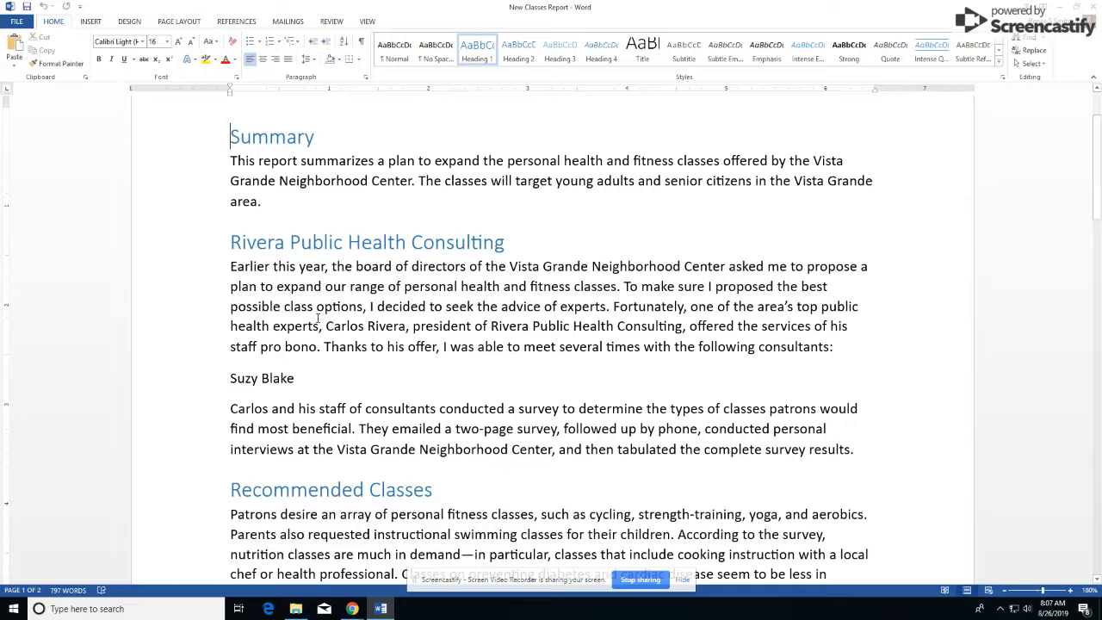
{"action": "key", "text": "ctrl+f"}
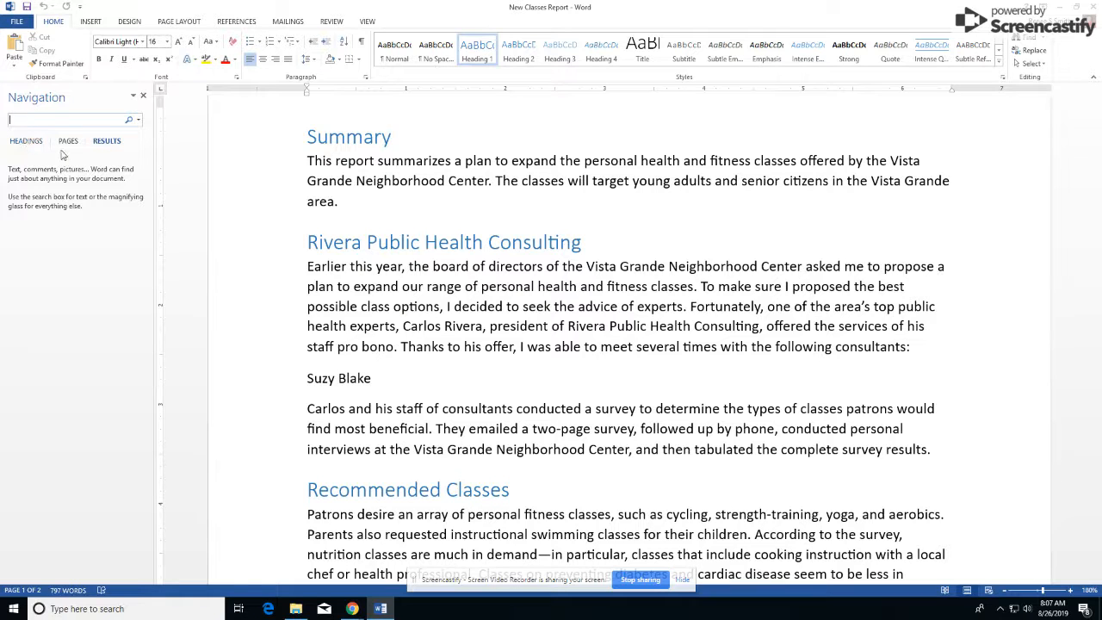
{"action": "left_click", "coordinate": [27, 141]}
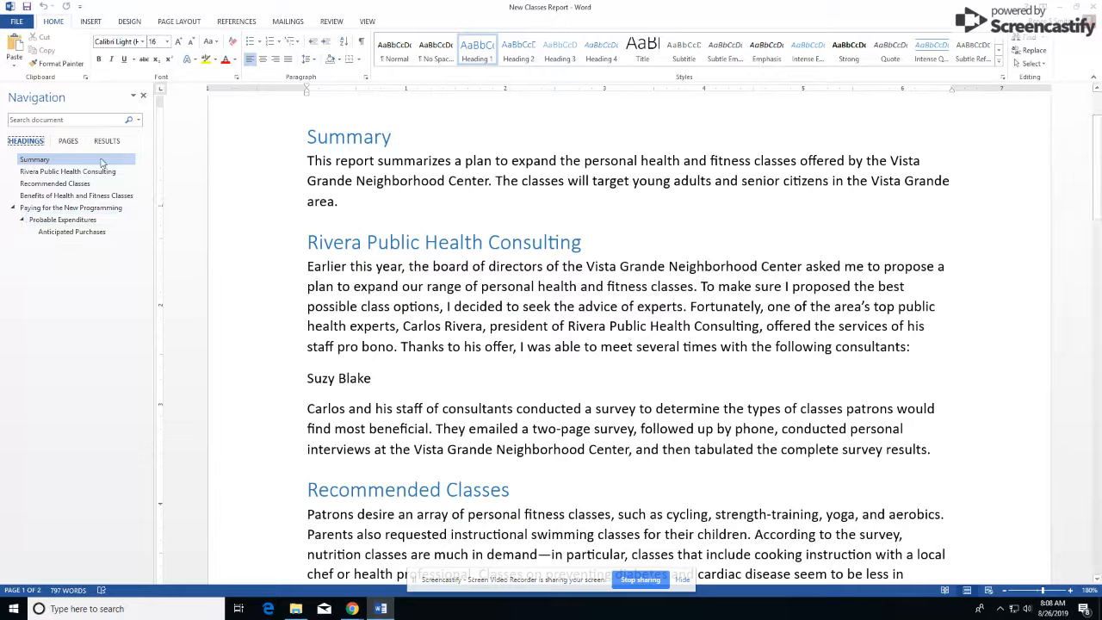
Step: Scroll down to the Paying for the New Programming section
{"action": "scroll", "coordinate": [353, 251], "scroll_direction": "down", "scroll_amount": 1}
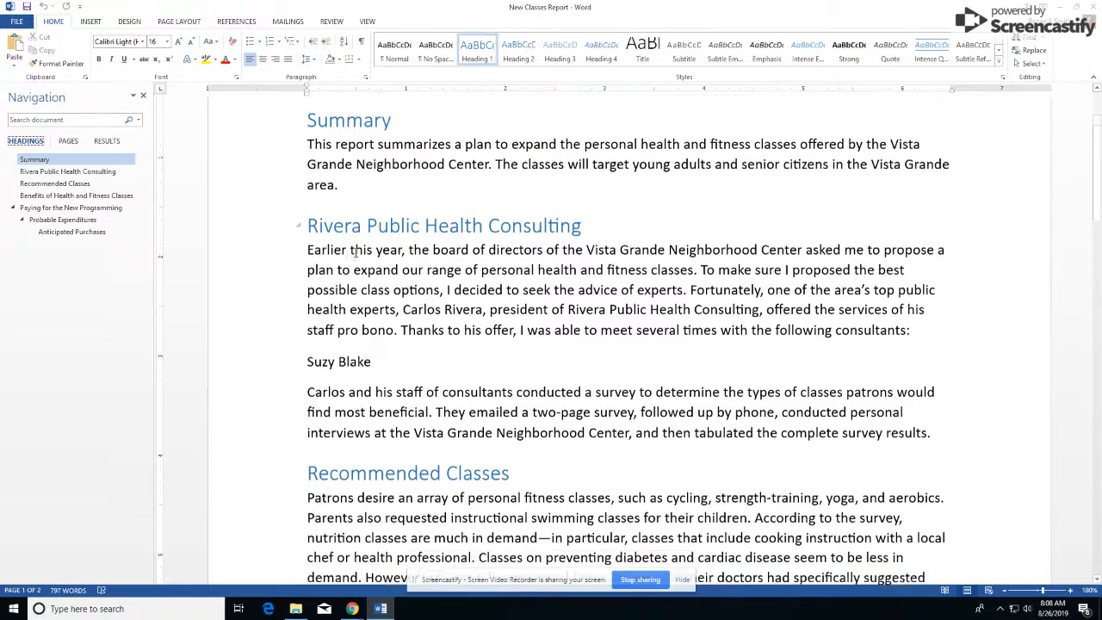
{"action": "scroll", "coordinate": [353, 251], "scroll_direction": "down", "scroll_amount": 5}
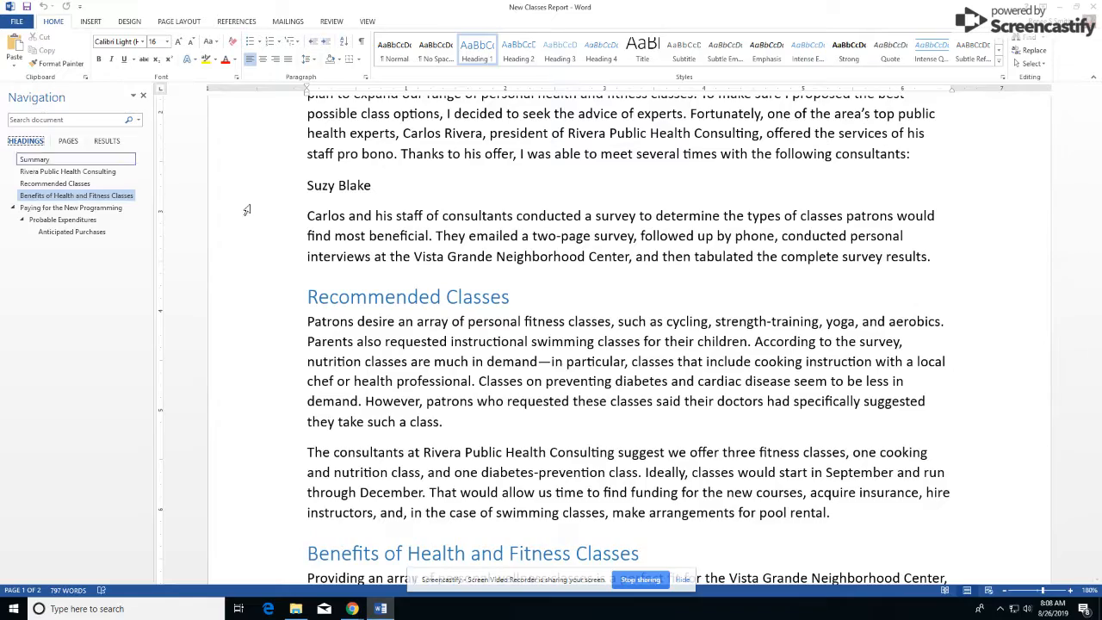
{"action": "scroll", "coordinate": [441, 311], "scroll_direction": "down", "scroll_amount": 6}
{"action": "scroll", "coordinate": [441, 312], "scroll_direction": "down", "scroll_amount": 10}
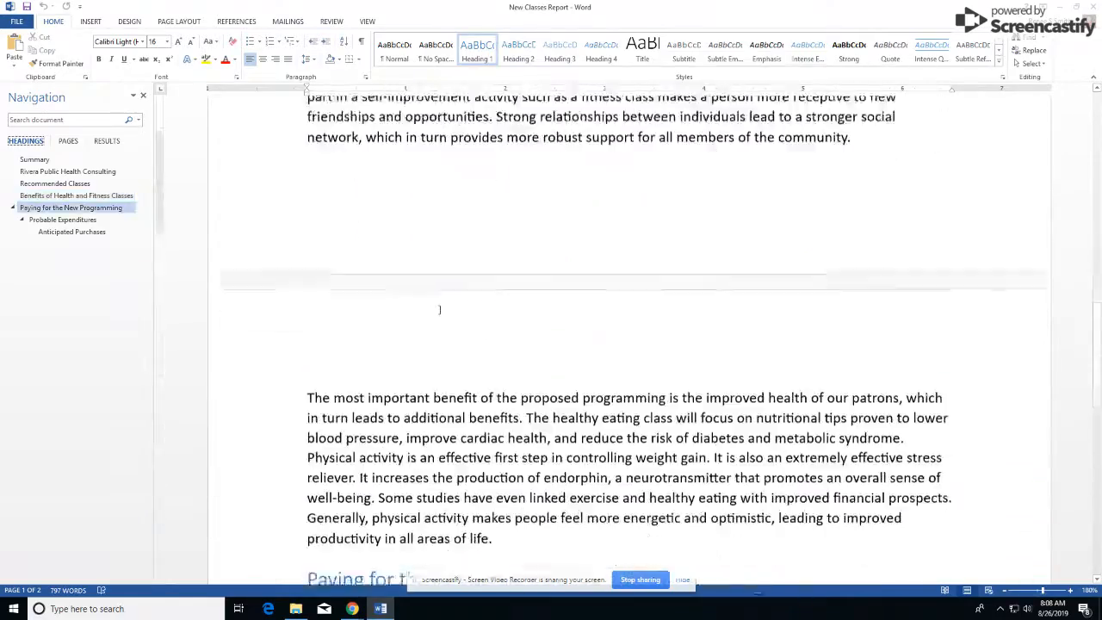
{"action": "scroll", "coordinate": [437, 309], "scroll_direction": "up", "scroll_amount": 3}
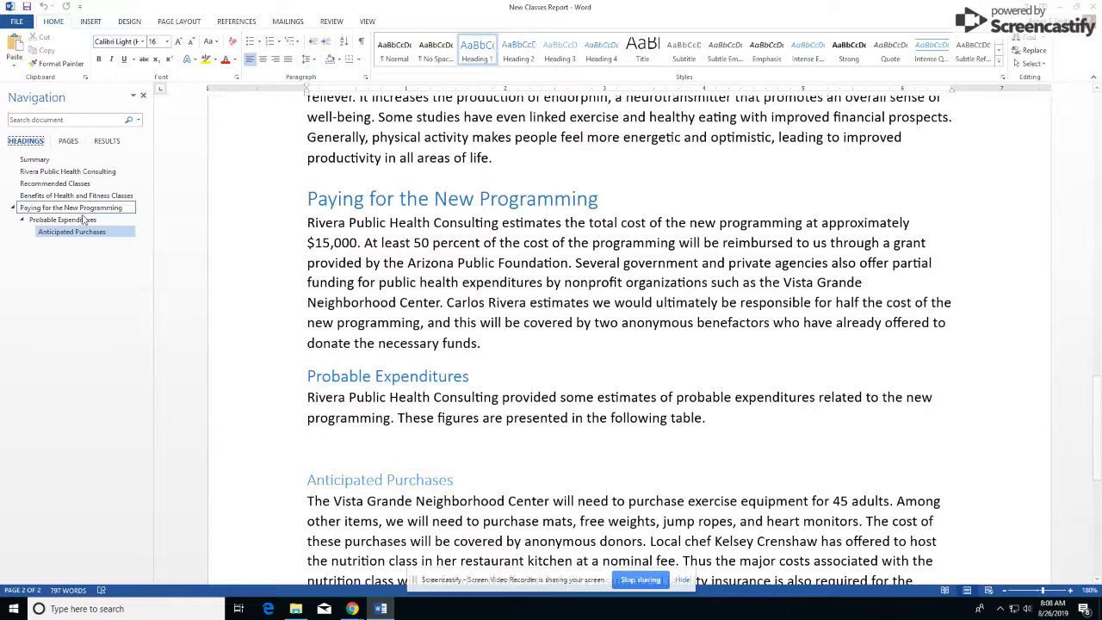
{"action": "scroll", "coordinate": [289, 325], "scroll_direction": "down", "scroll_amount": 1}
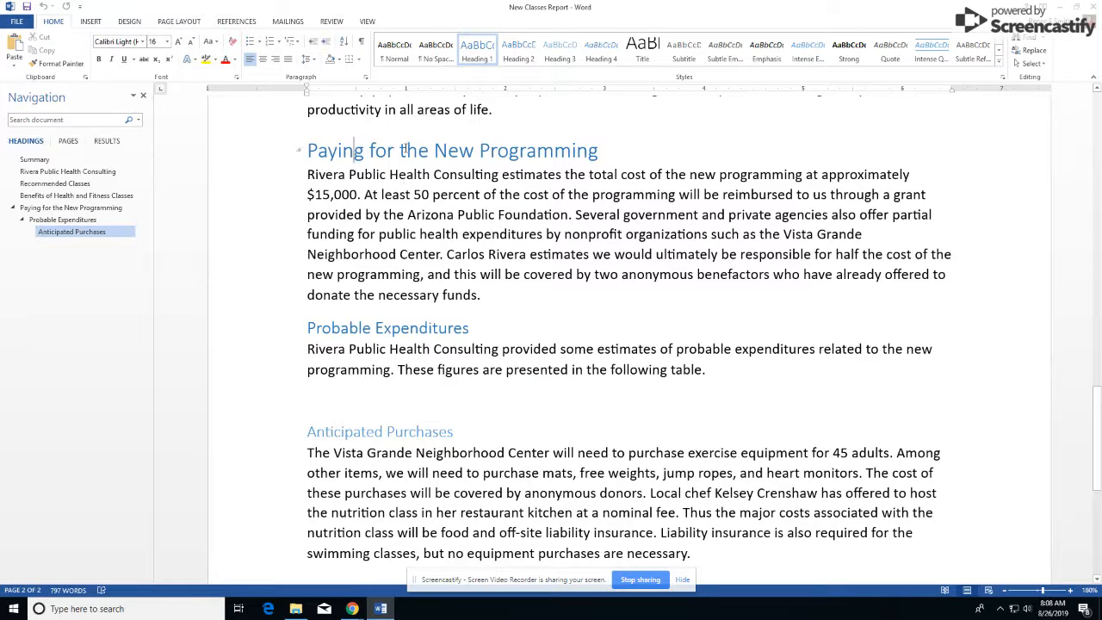
Step: Check the heading levels of Probable Expenditures and Anticipated Purchases
{"action": "left_click_drag", "start_coordinate": [358, 151], "coordinate": [436, 155]}
{"action": "triple_click", "coordinate": [360, 327]}
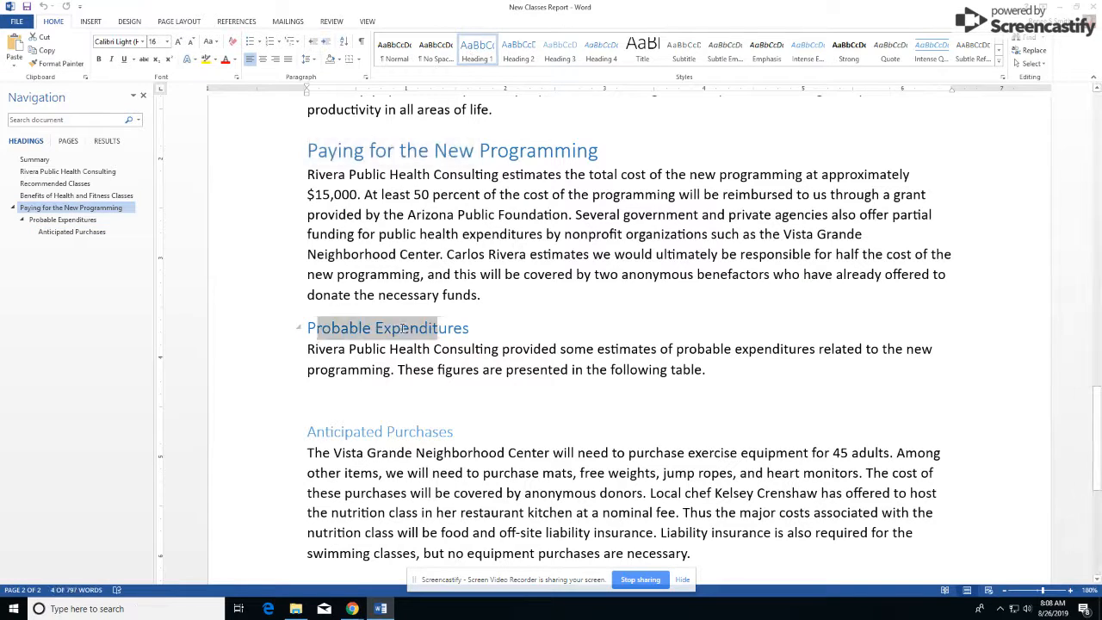
{"action": "triple_click", "coordinate": [326, 433]}
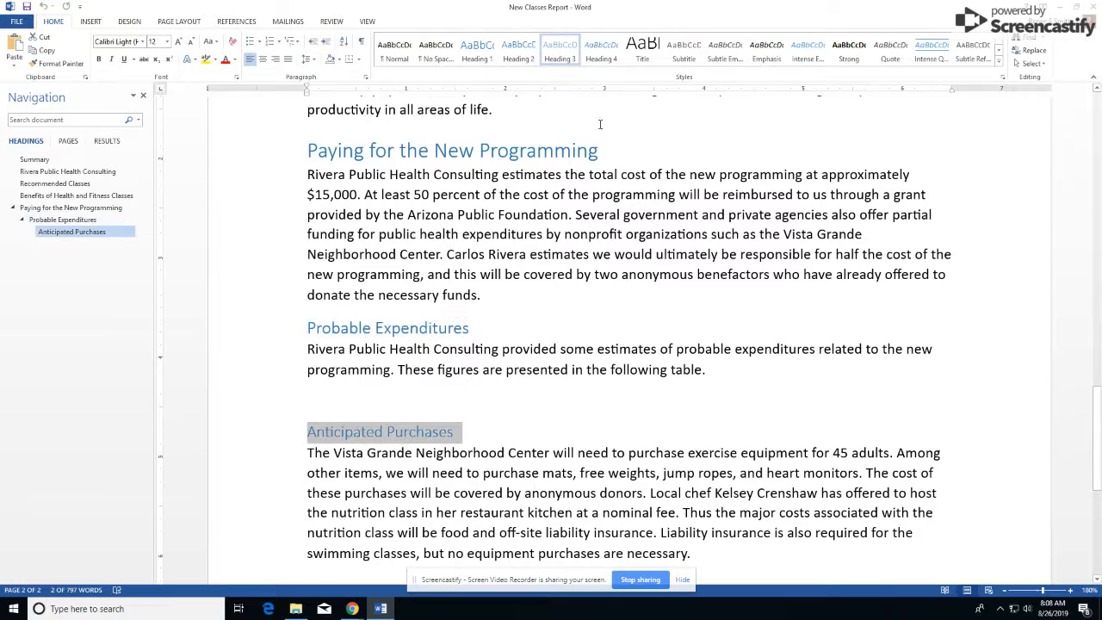
{"action": "left_click", "coordinate": [382, 287]}
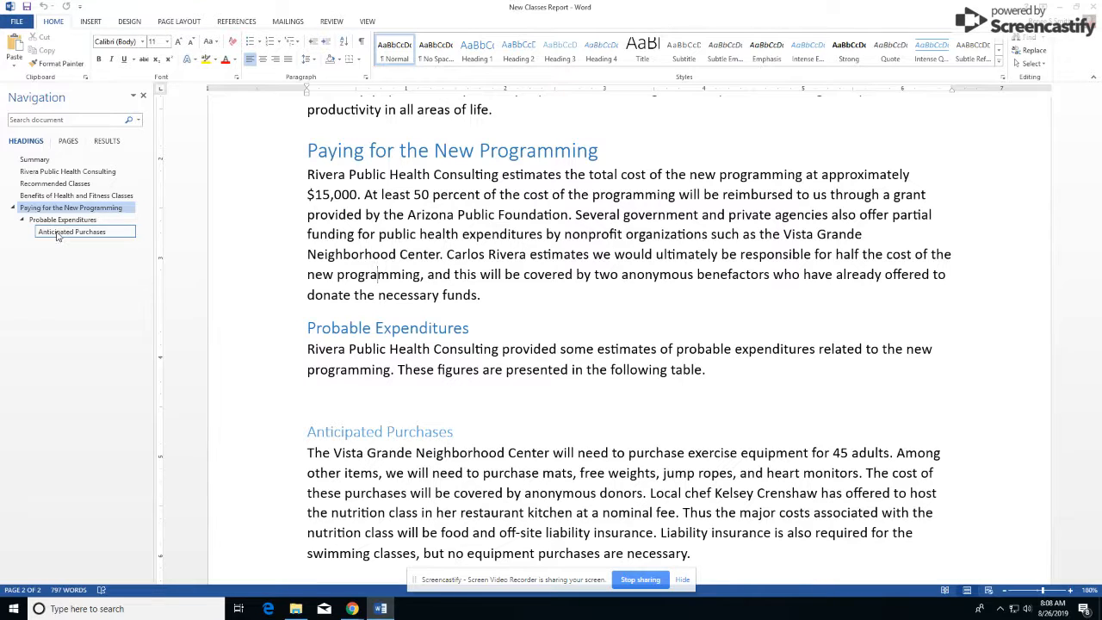
Step: Promote Anticipated Purchases to Heading 2, matching Probable Expenditures
{"action": "right_click", "coordinate": [55, 233]}
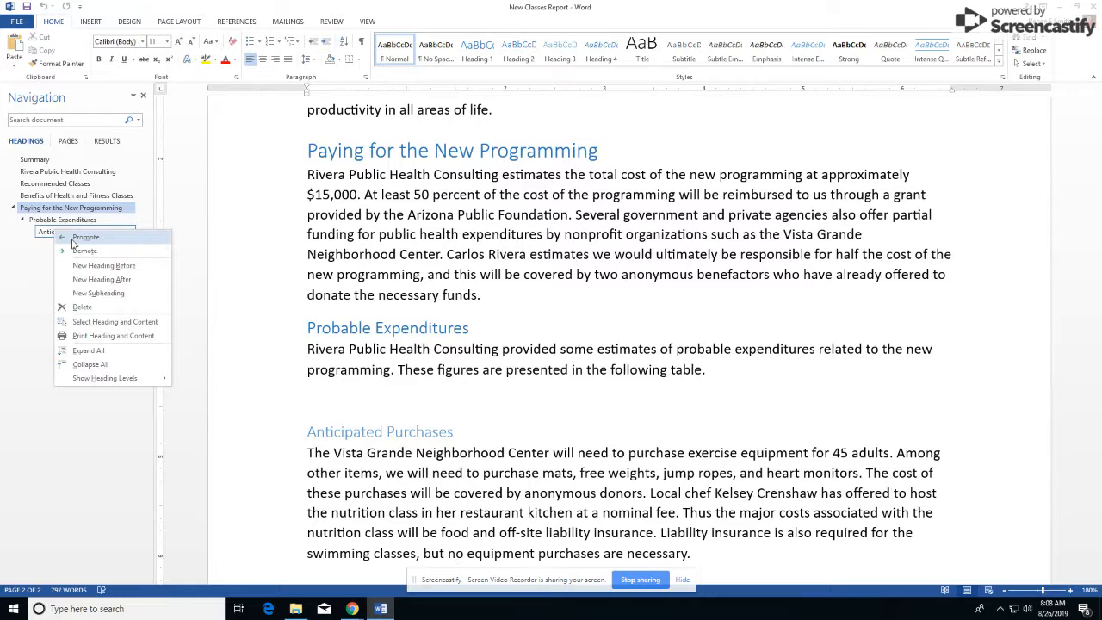
{"action": "left_click", "coordinate": [75, 238]}
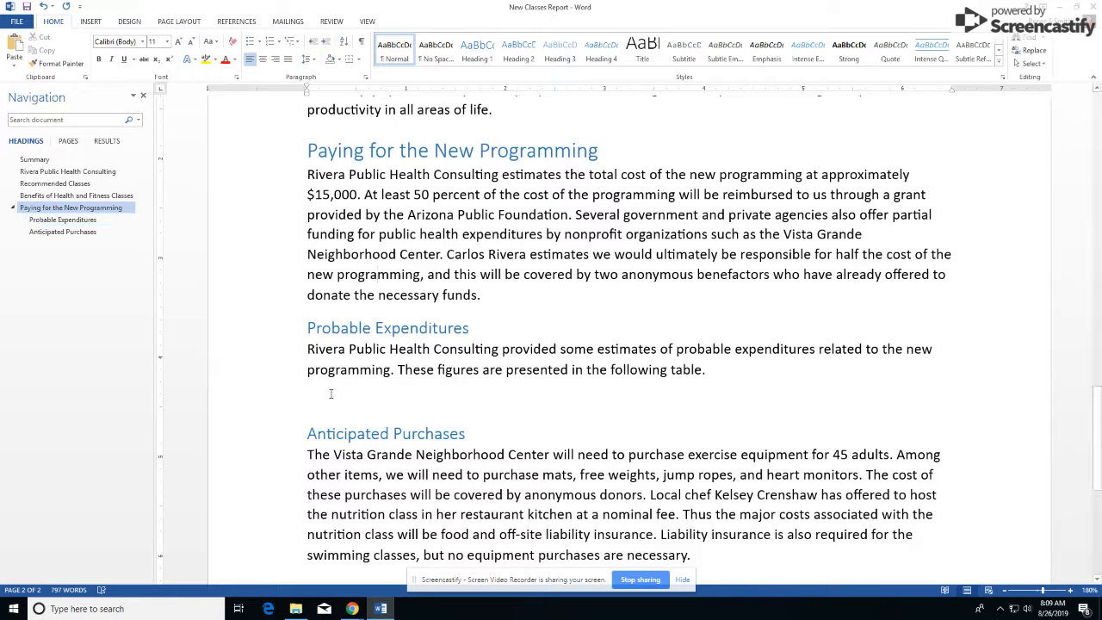
{"action": "triple_click", "coordinate": [363, 328]}
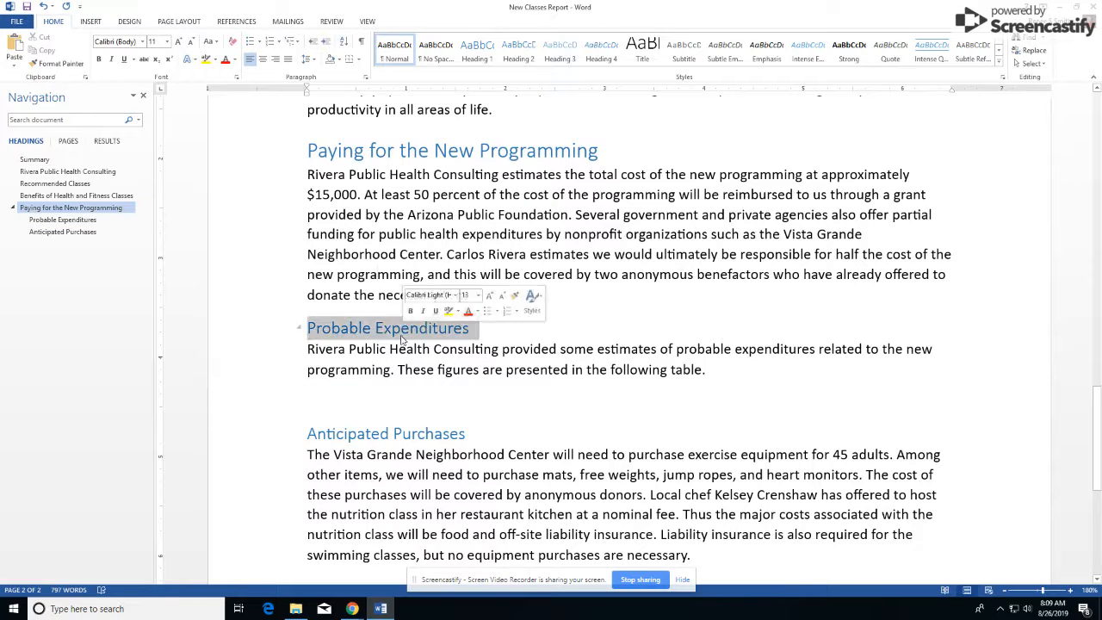
{"action": "triple_click", "coordinate": [382, 434]}
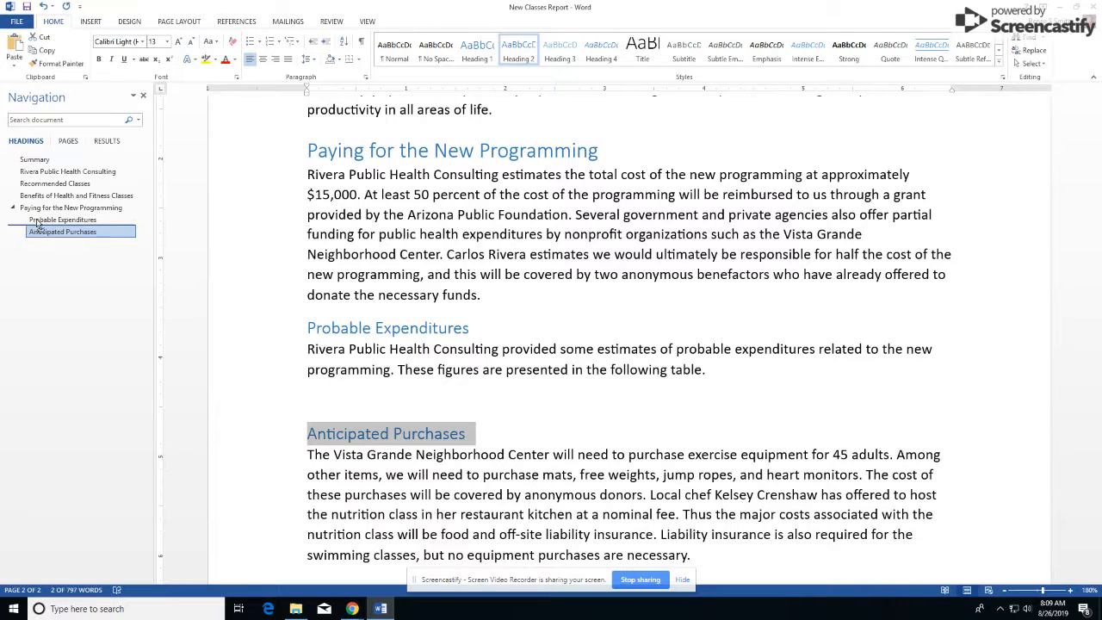
Step: Drag Anticipated Purchases above Probable Expenditures and close the Navigation pane
{"action": "left_click_drag", "start_coordinate": [37, 222], "coordinate": [38, 222]}
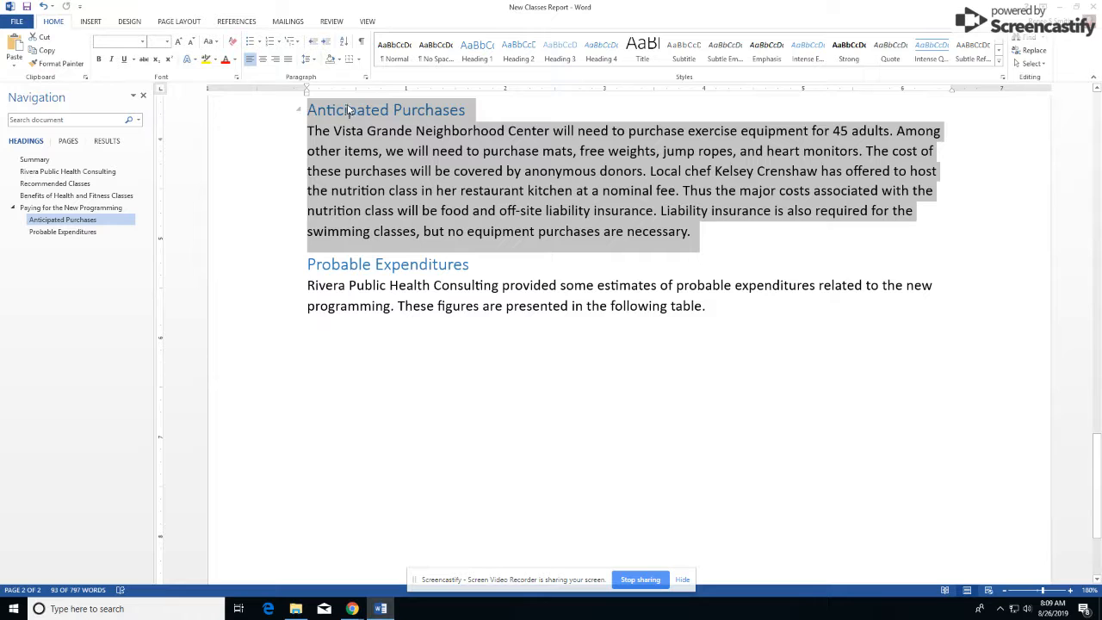
{"action": "scroll", "coordinate": [353, 260], "scroll_direction": "up", "scroll_amount": 1}
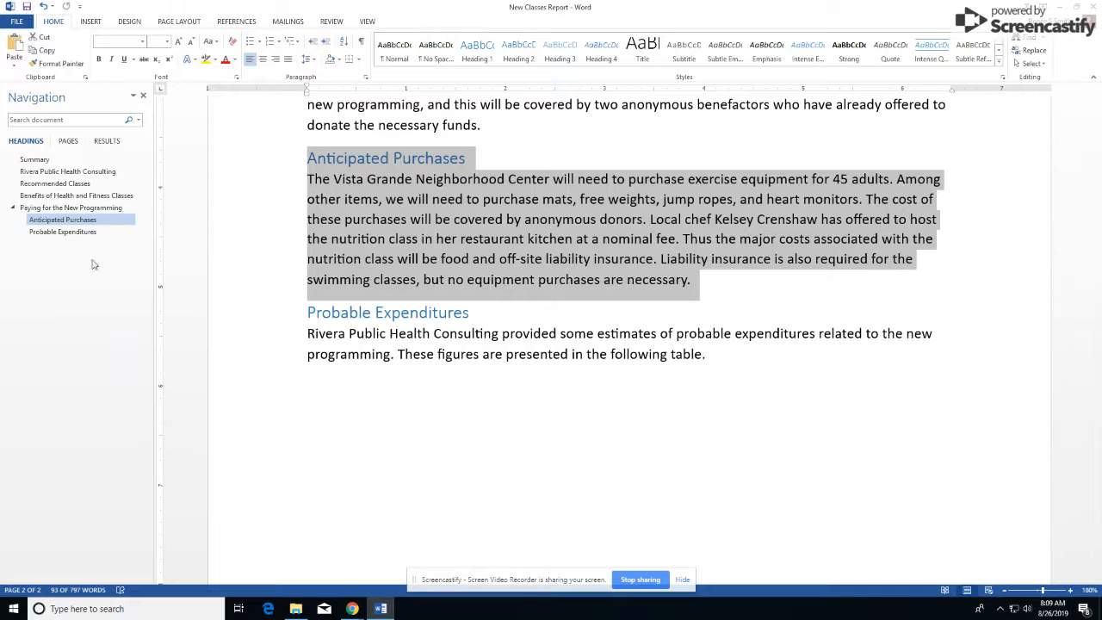
{"action": "left_click", "coordinate": [142, 96]}
{"action": "left_click", "coordinate": [346, 259]}
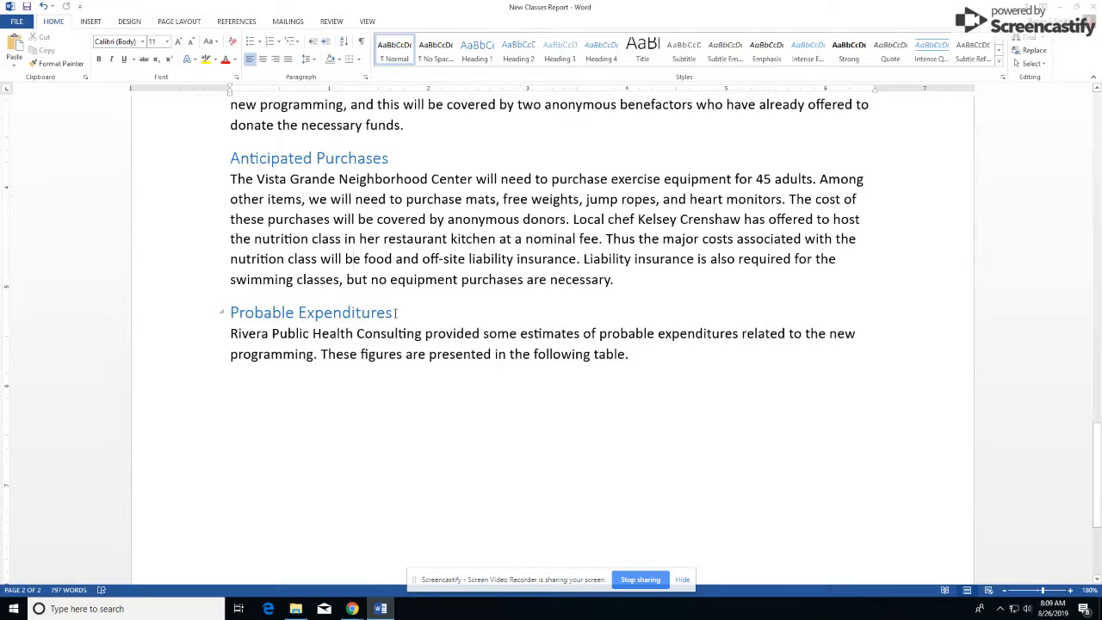
{"action": "scroll", "coordinate": [447, 324], "scroll_direction": "down", "scroll_amount": 3}
{"action": "scroll", "coordinate": [423, 296], "scroll_direction": "up", "scroll_amount": 2}
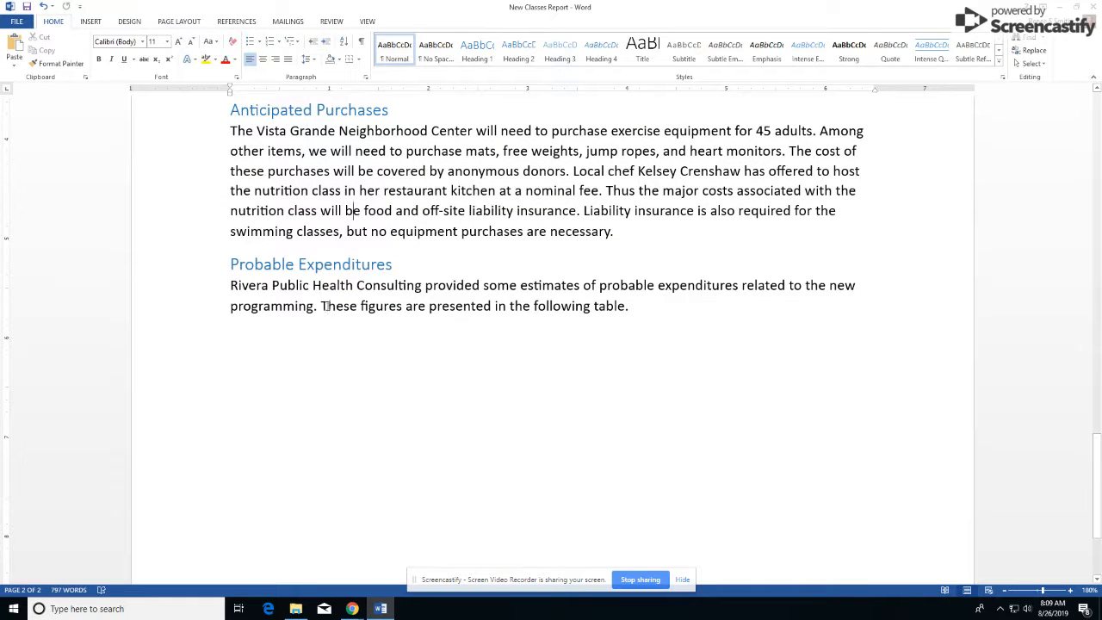
Step: Put the insertion point right before the Probable Expenditures heading
{"action": "double_click", "coordinate": [622, 312]}
{"action": "left_click", "coordinate": [607, 308]}
{"action": "left_click", "coordinate": [231, 263]}
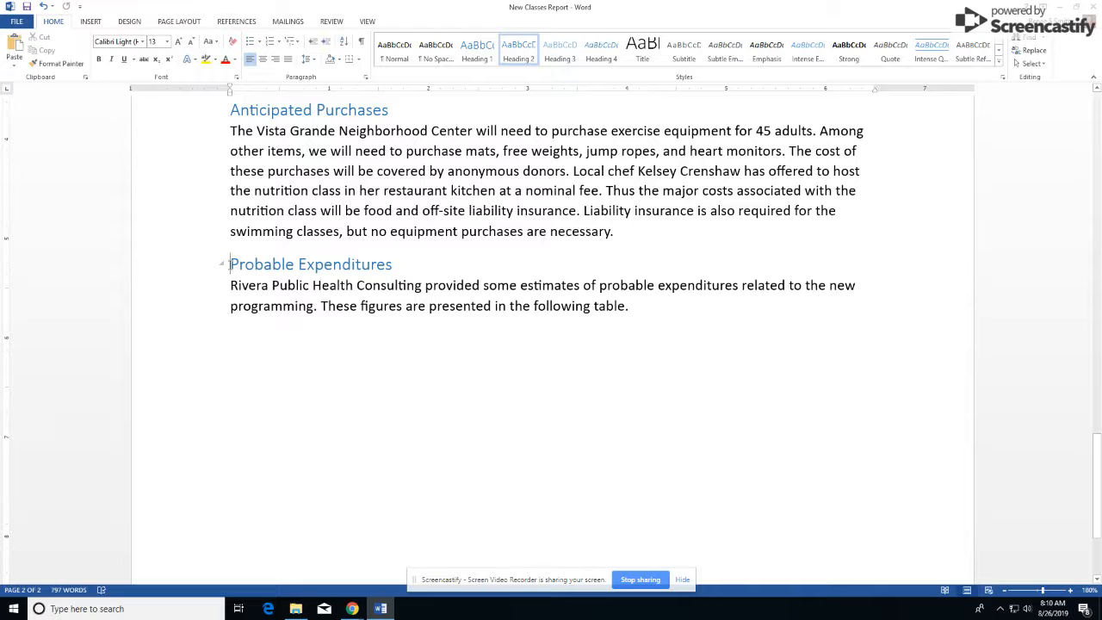
{"action": "left_click", "coordinate": [182, 20]}
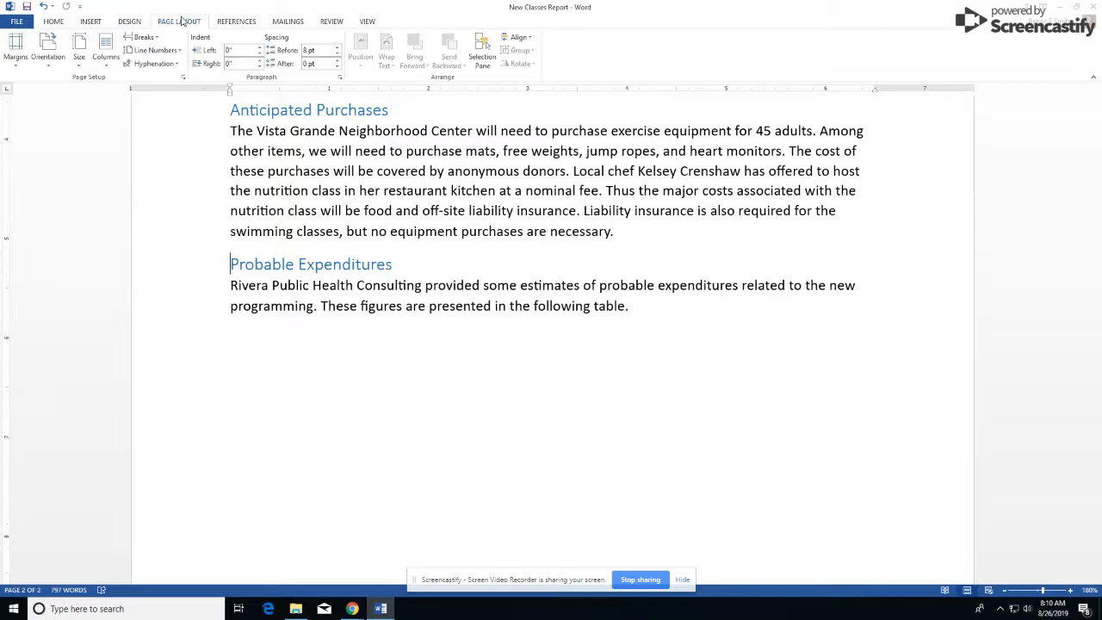
{"action": "left_click", "coordinate": [91, 21]}
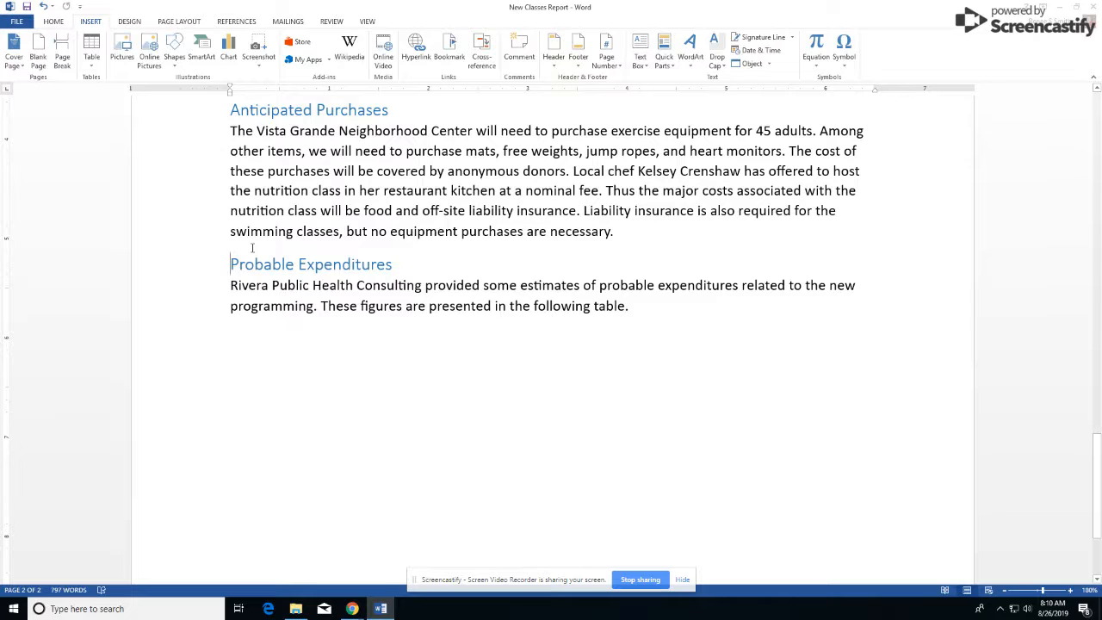
Step: Insert a page break so Probable Expenditures starts on a new page
{"action": "key", "text": "ctrl+Return"}
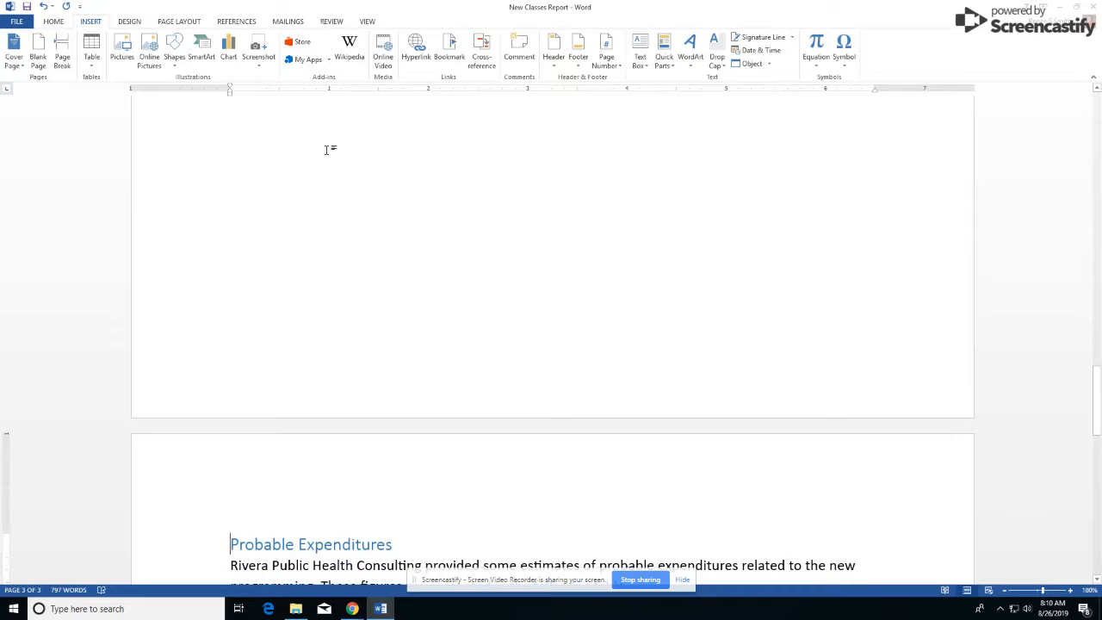
{"action": "scroll", "coordinate": [360, 198], "scroll_direction": "up", "scroll_amount": 1}
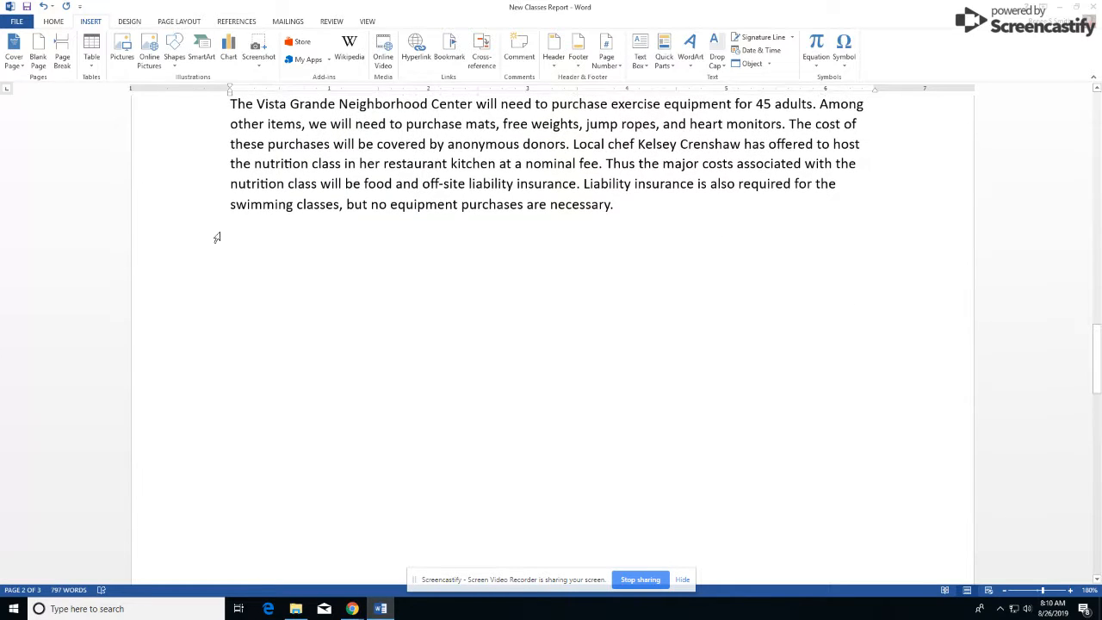
{"action": "scroll", "coordinate": [292, 269], "scroll_direction": "down", "scroll_amount": 5}
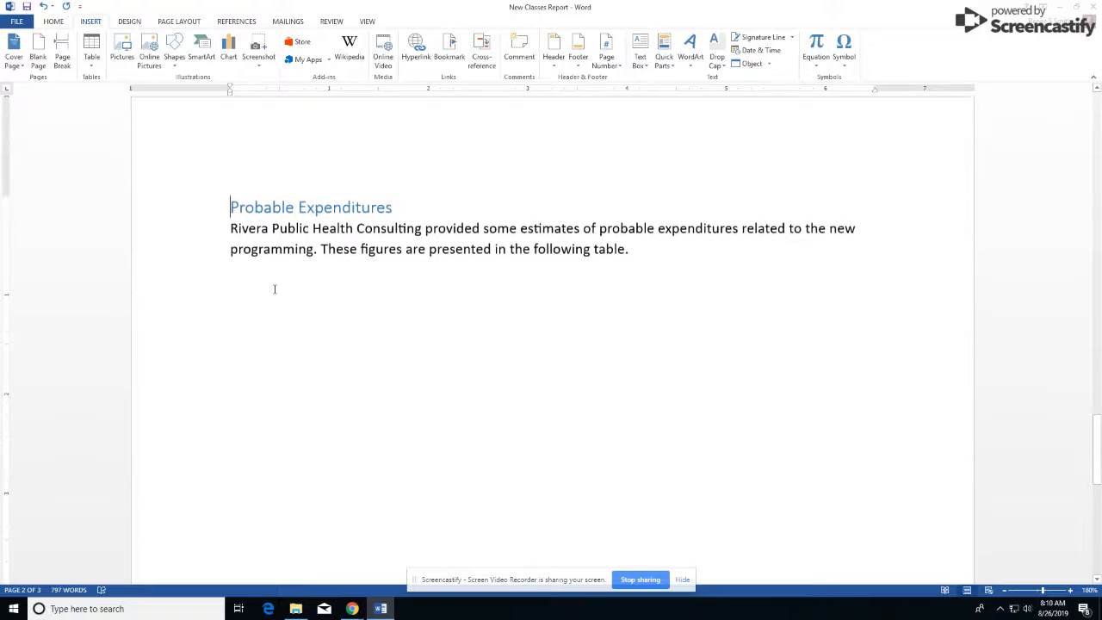
Step: Position the cursor below the Probable Expenditures paragraph and open the Table menu
{"action": "left_click", "coordinate": [254, 284]}
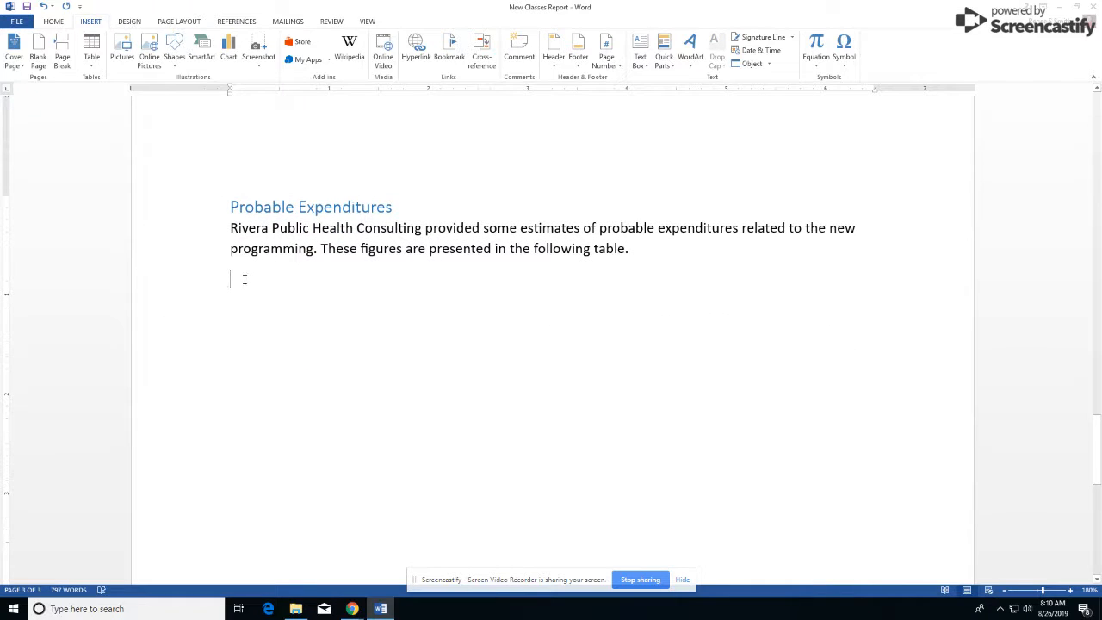
{"action": "scroll", "coordinate": [261, 253], "scroll_direction": "down", "scroll_amount": 1}
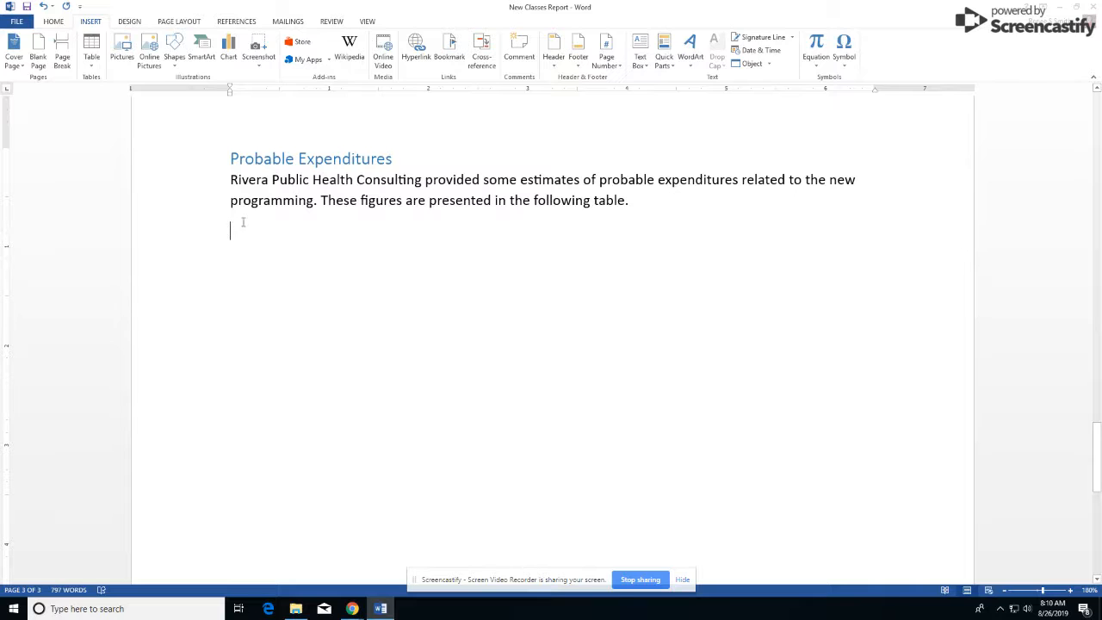
{"action": "left_click", "coordinate": [96, 67]}
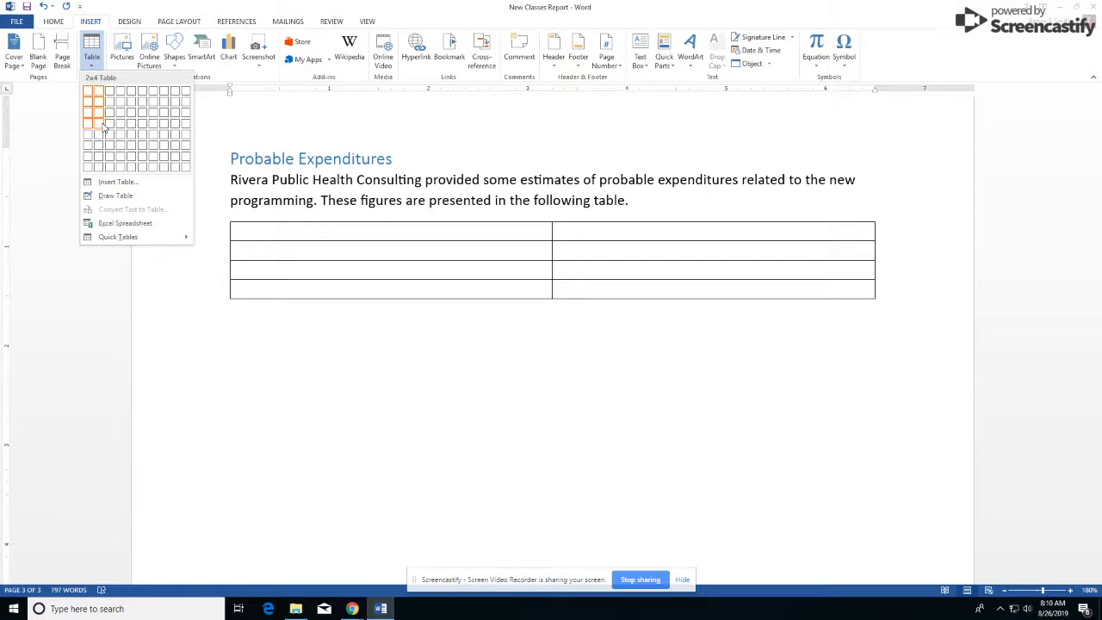
Step: Insert a 2×4 table with headers 'Class' and 'Facility Cost'
{"action": "left_click", "coordinate": [100, 124]}
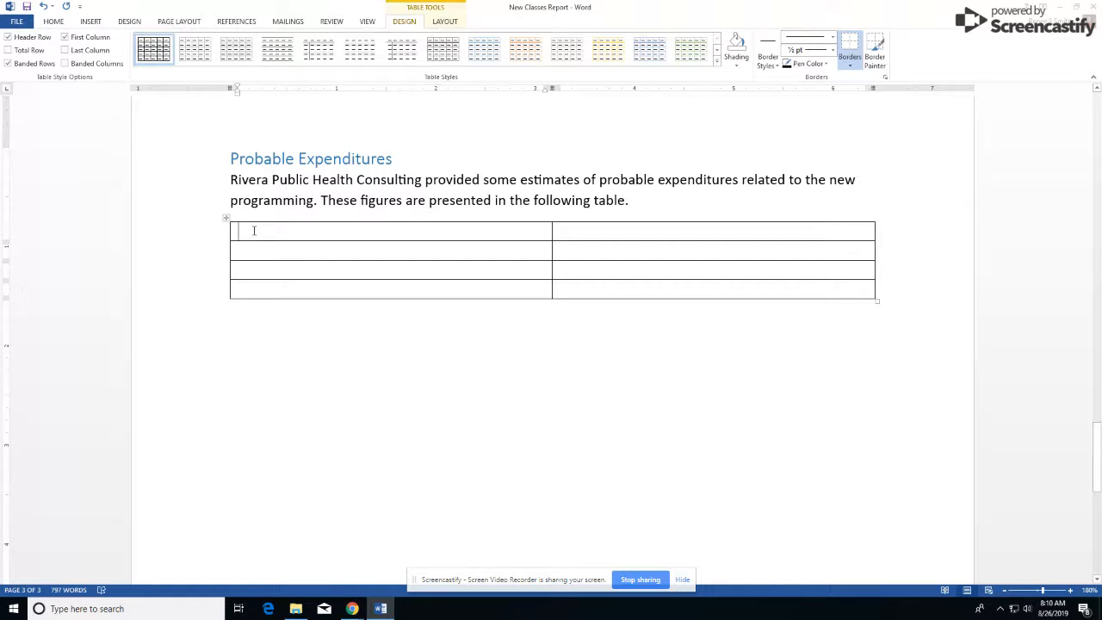
{"action": "type", "text": "Class"}
{"action": "key", "text": "Tab"}
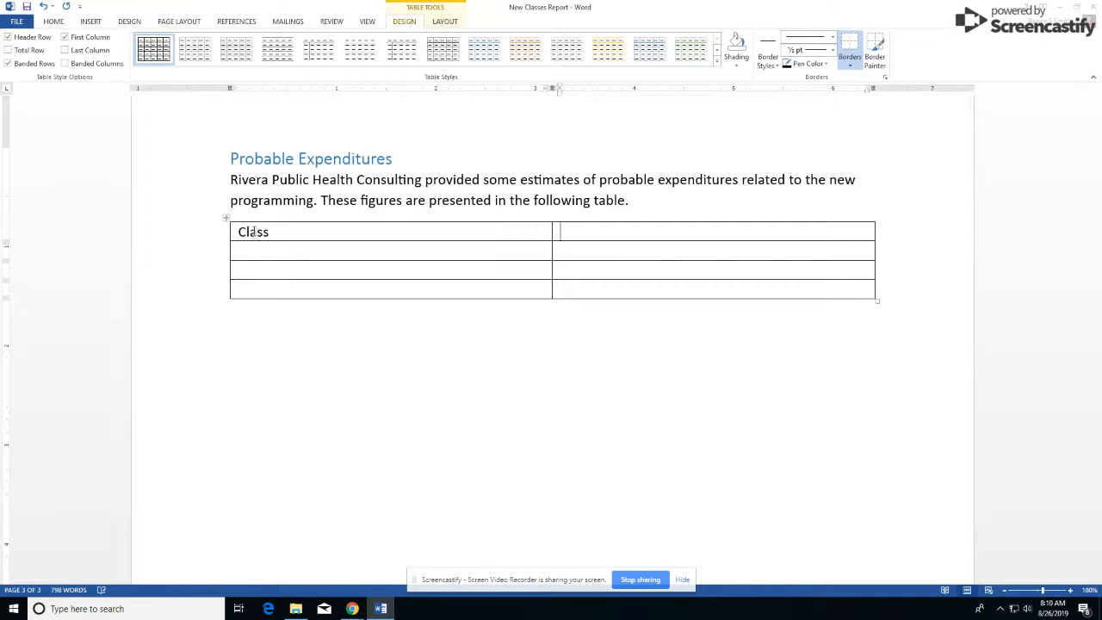
{"action": "type", "text": "Facility Costs"}
{"action": "key", "text": "BackSpace"}
Step: Enter Swimming with a $7,500 facility cost in the second row
{"action": "left_click", "coordinate": [253, 250]}
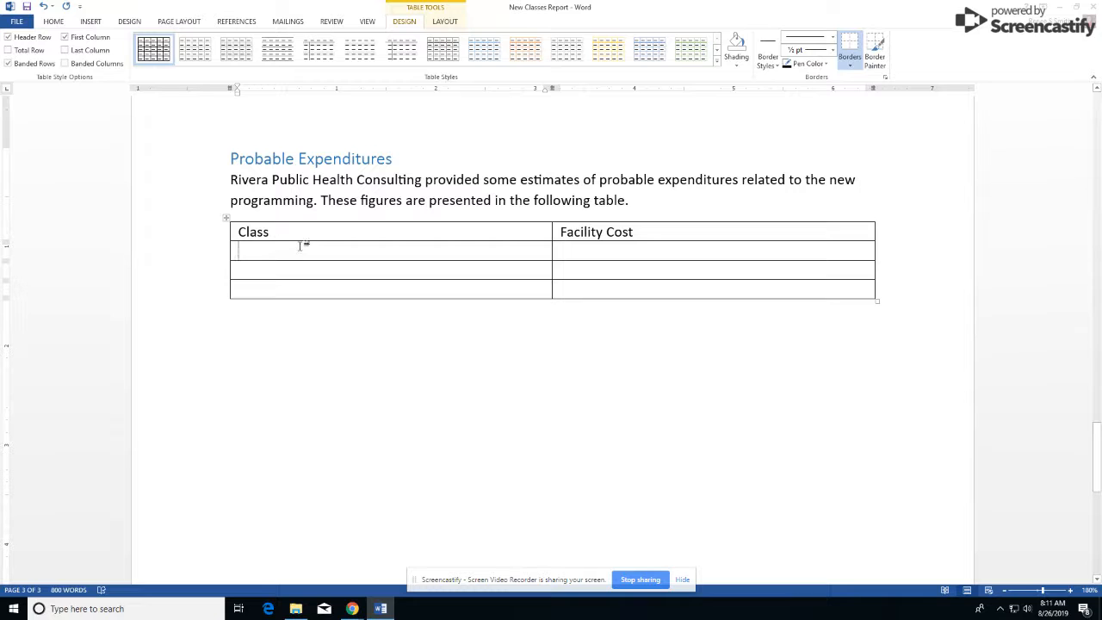
{"action": "type", "text": "Swimming "}
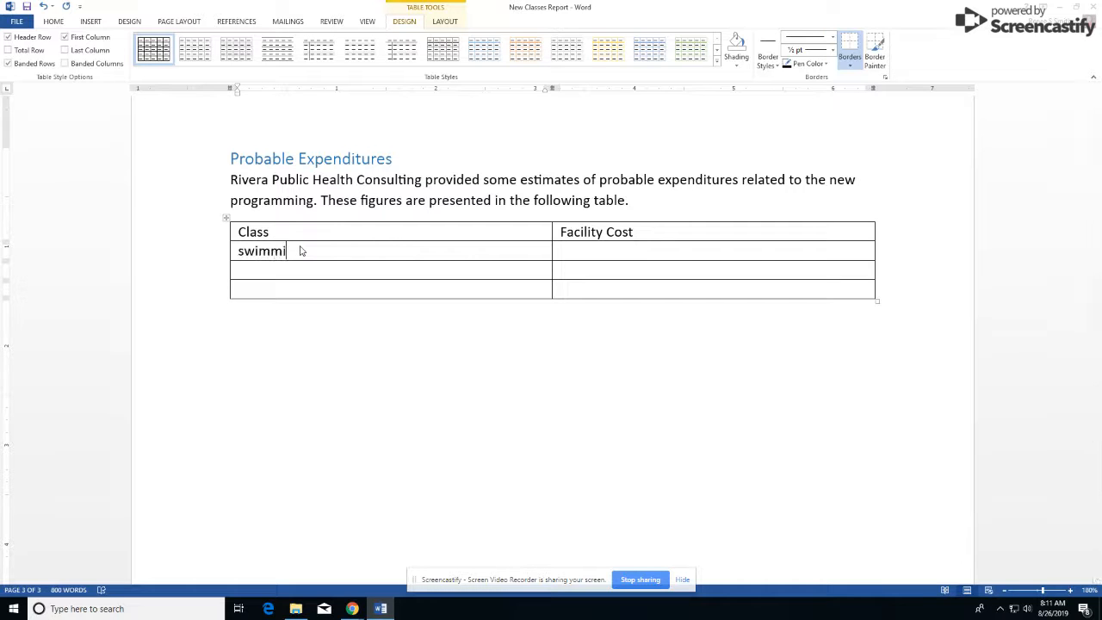
{"action": "type", "text": "$"}
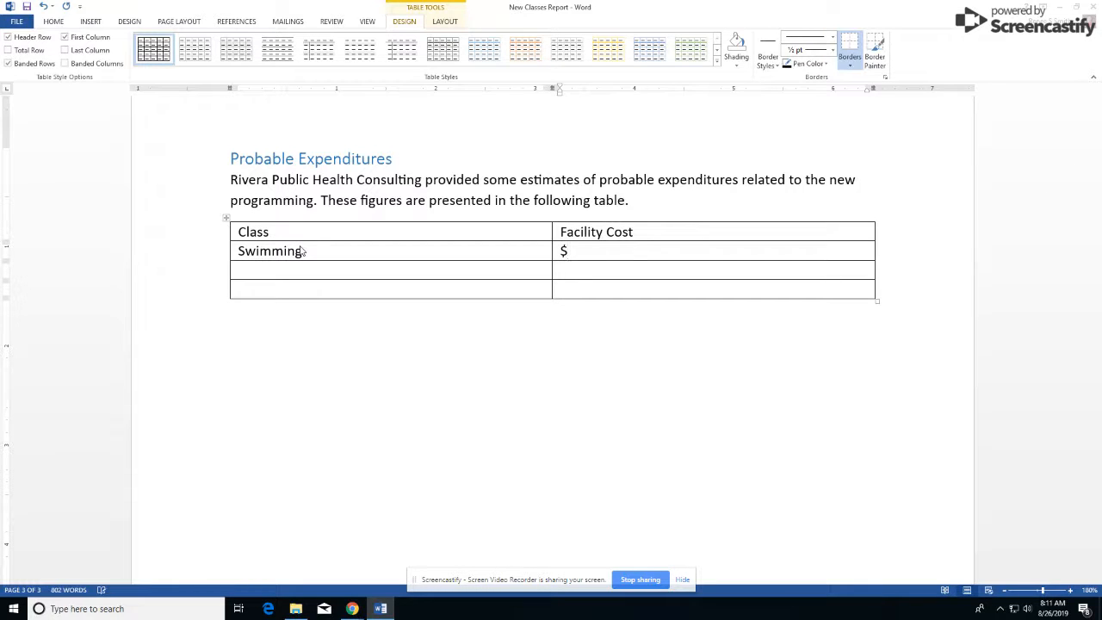
{"action": "type", "text": "7,500"}
{"action": "key", "text": "Tab"}
{"action": "left_click", "coordinate": [301, 247]}
{"action": "key", "text": "Tab"}
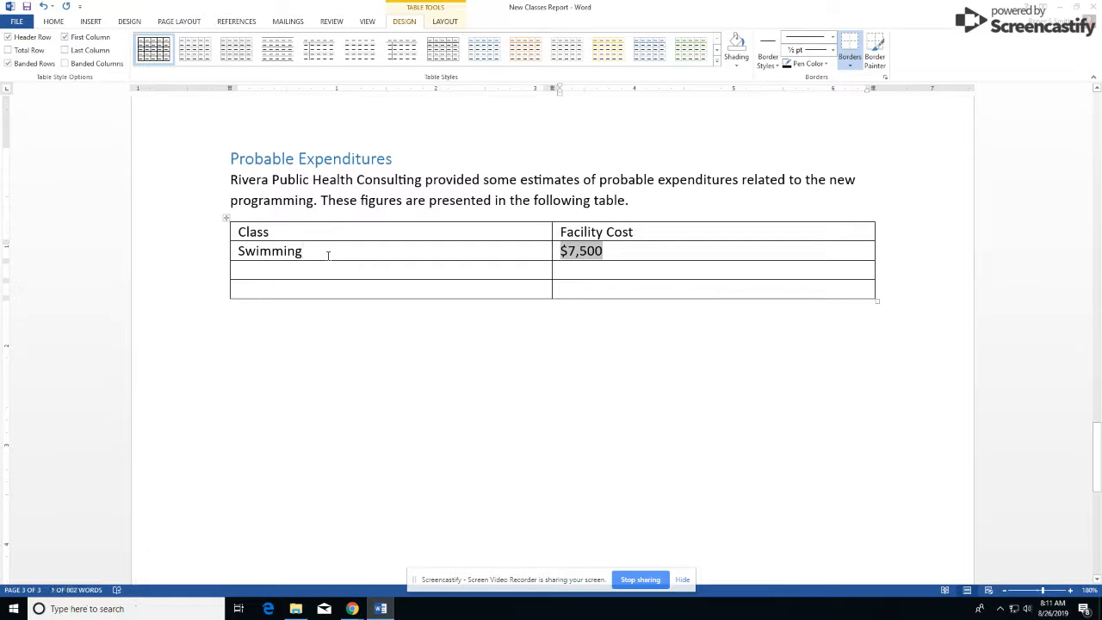
{"action": "key", "text": "Tab"}
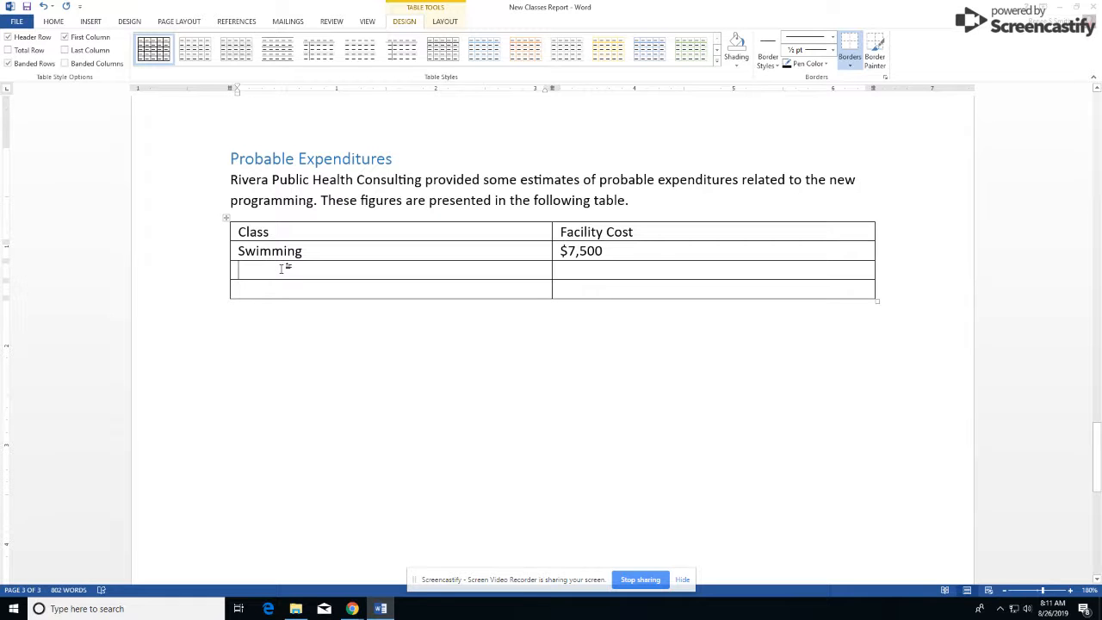
Step: Add Cooking and nutrition $3,500 and Adult fitness $750, then a new blank row
{"action": "type", "text": "Cooking an"}
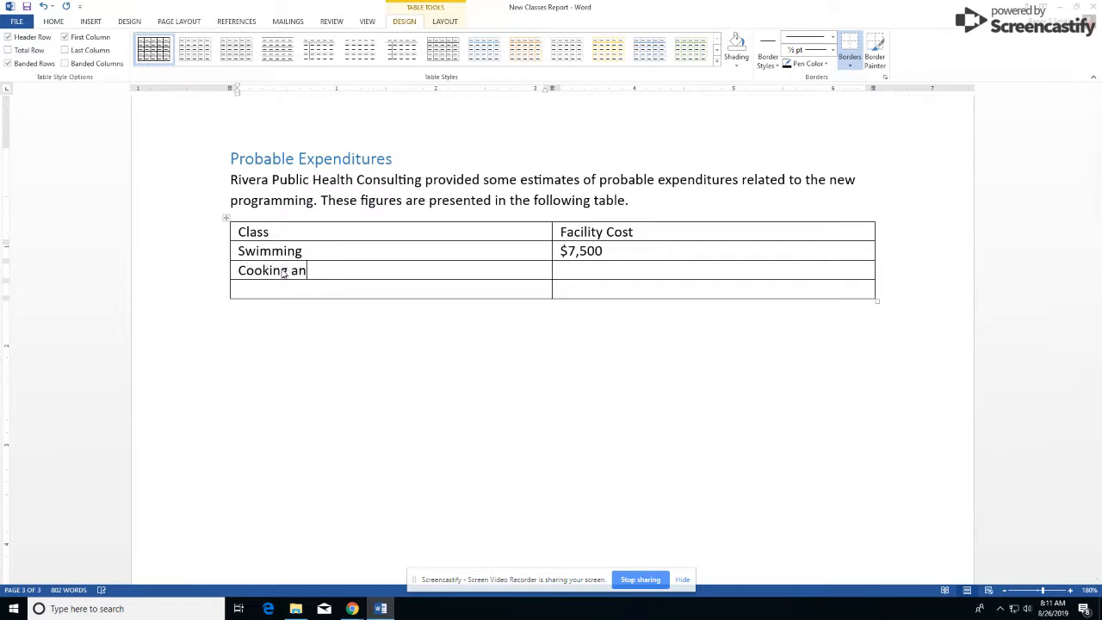
{"action": "type", "text": "d nutrition"}
{"action": "key", "text": "Tab"}
{"action": "type", "text": "$3."}
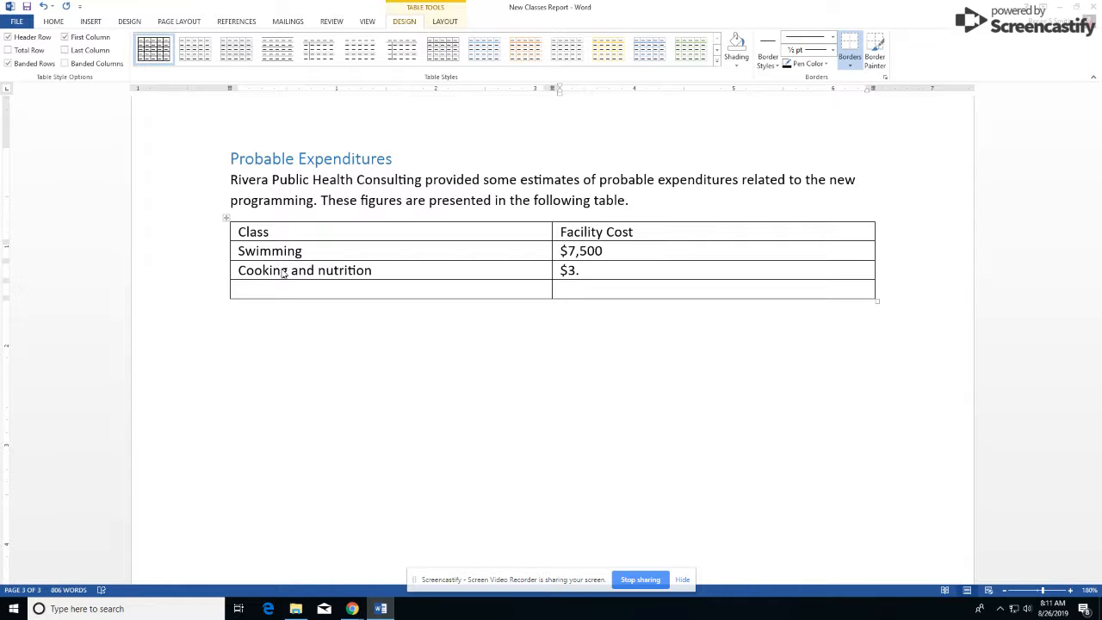
{"action": "type", "text": "500"}
{"action": "key", "text": "Tab"}
{"action": "type", "text": "adutl"}
{"action": "key", "text": "BackSpace"}
{"action": "key", "text": "BackSpace"}
{"action": "type", "text": "lt fitness"}
{"action": "key", "text": "Tab"}
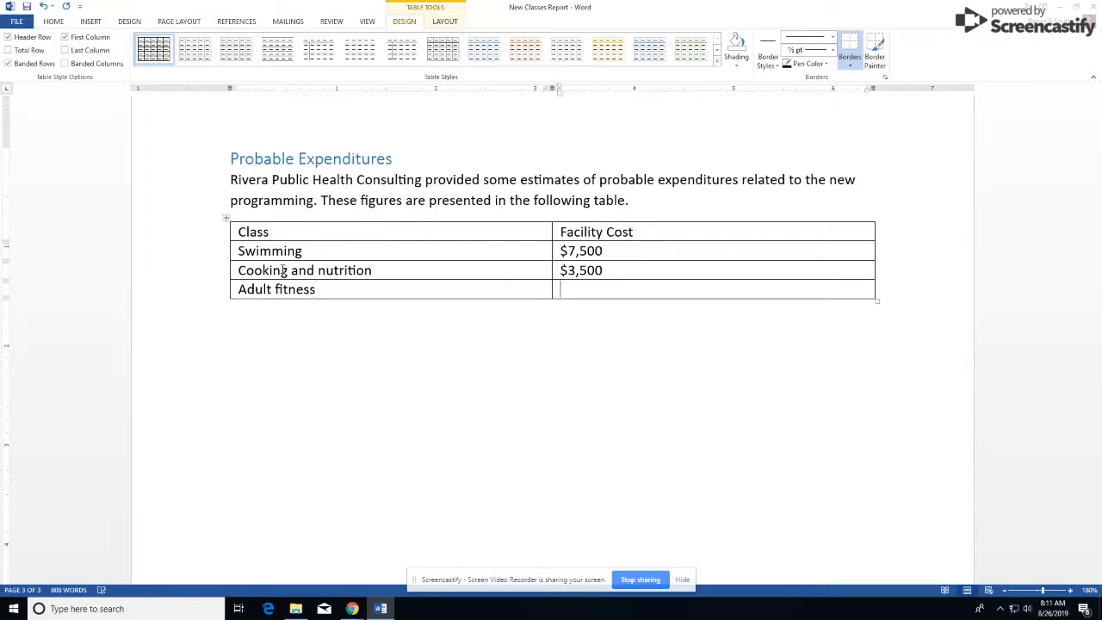
{"action": "type", "text": "$750"}
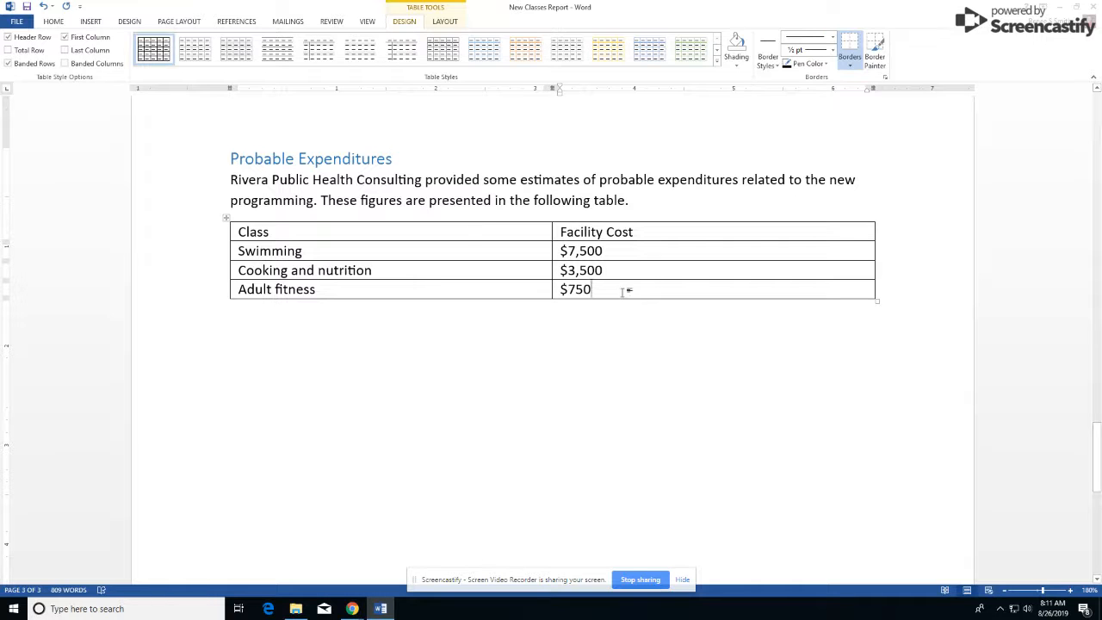
{"action": "key", "text": "Tab"}
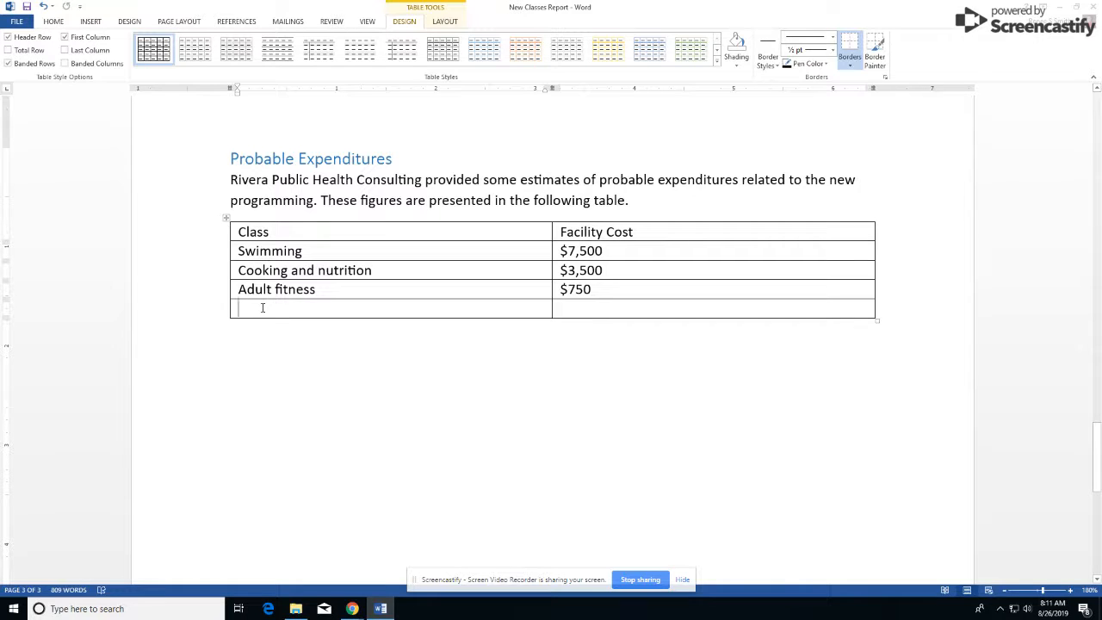
Step: Enter 'diabetes prevention' with a $400 facility cost in the new last row
{"action": "type", "text": "di"}
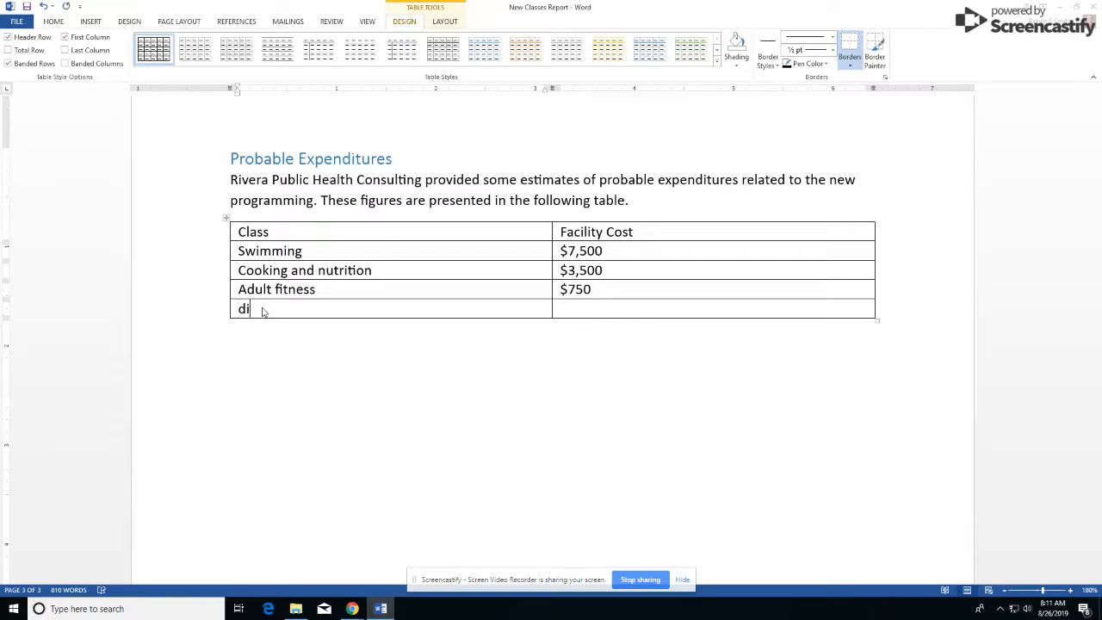
{"action": "type", "text": "abetes prevention"}
{"action": "key", "text": "Tab"}
{"action": "type", "text": "$"}
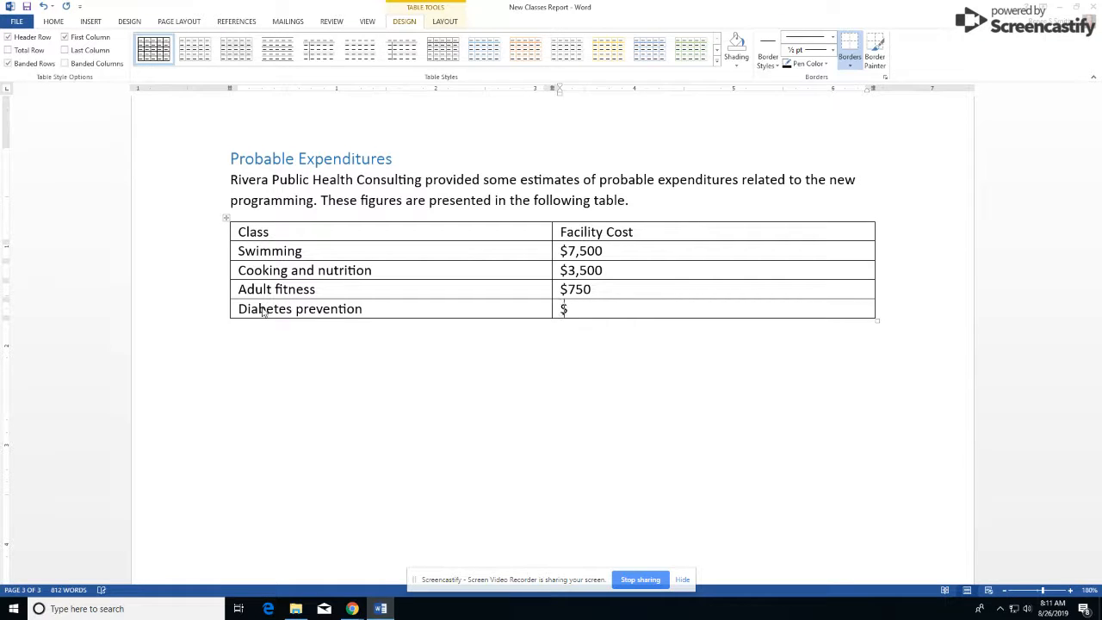
{"action": "type", "text": "400"}
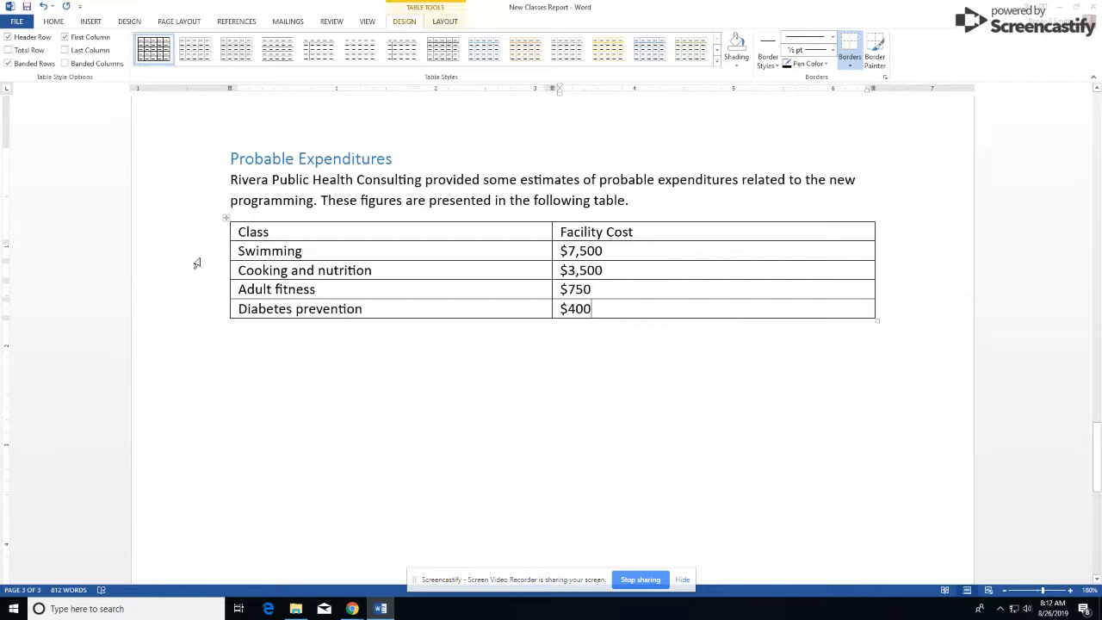
Step: Bold the 'Class' and 'Facility Cost' headings in the table's top row
{"action": "left_click", "coordinate": [152, 234]}
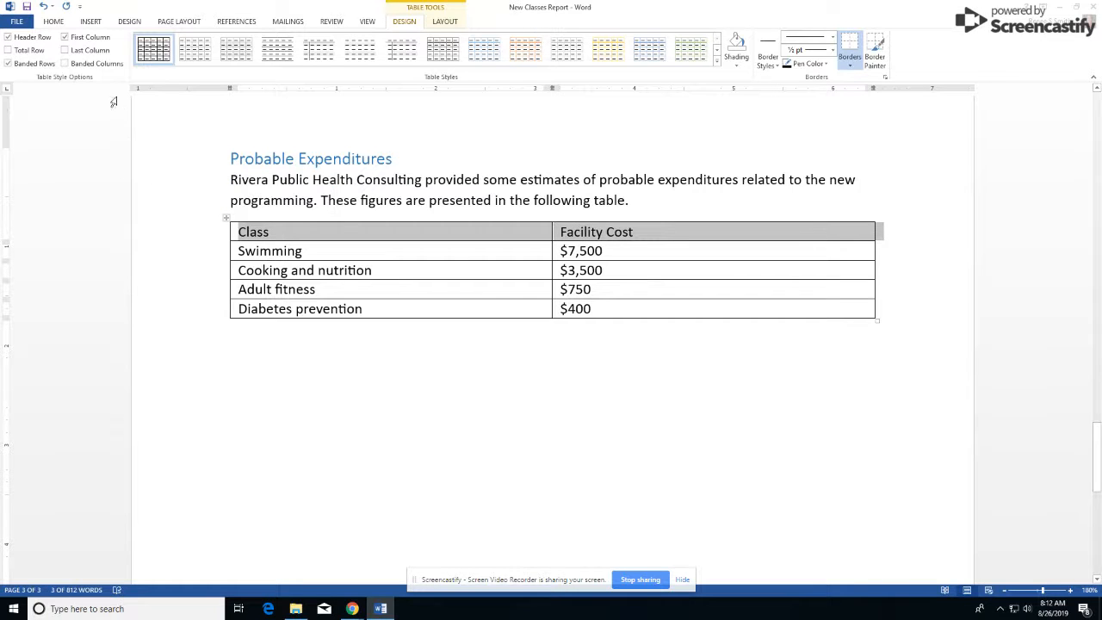
{"action": "left_click", "coordinate": [53, 22]}
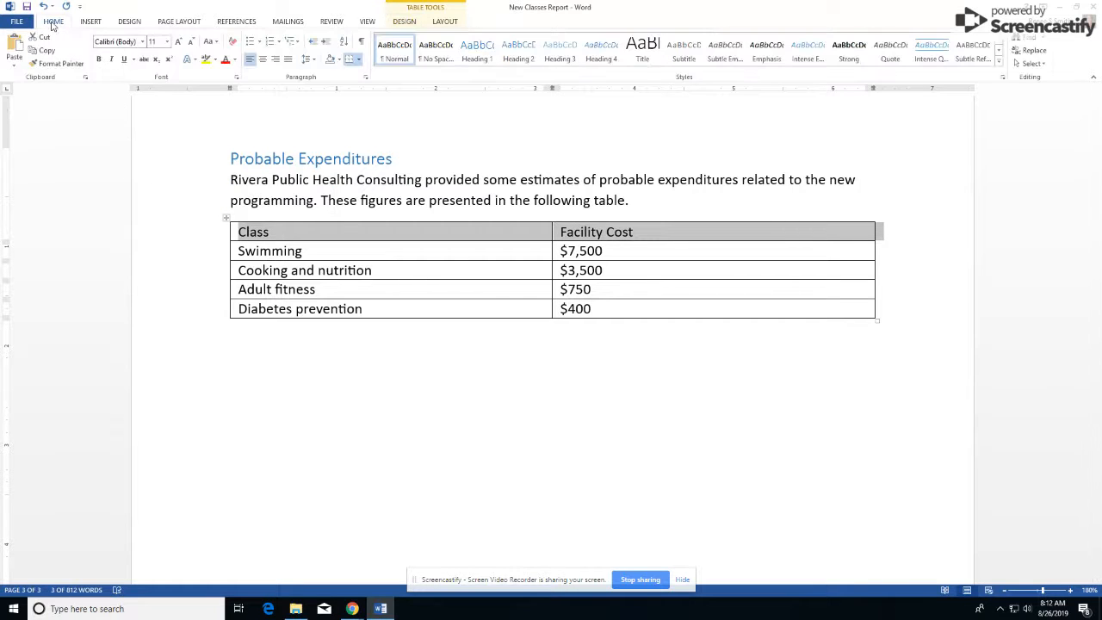
{"action": "left_click", "coordinate": [98, 59]}
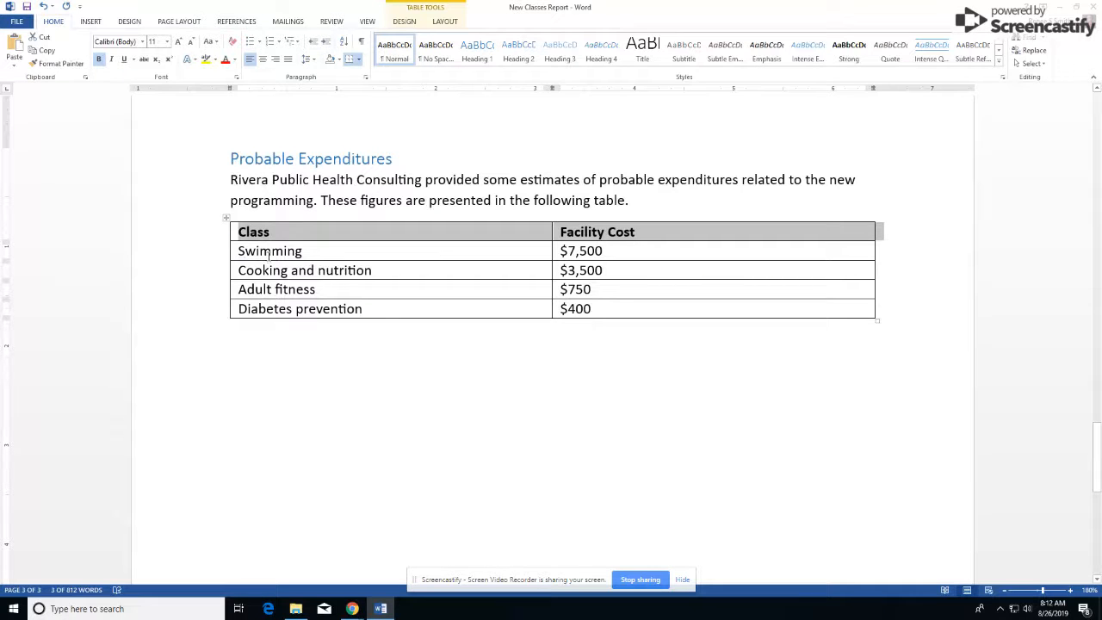
{"action": "left_click", "coordinate": [371, 271]}
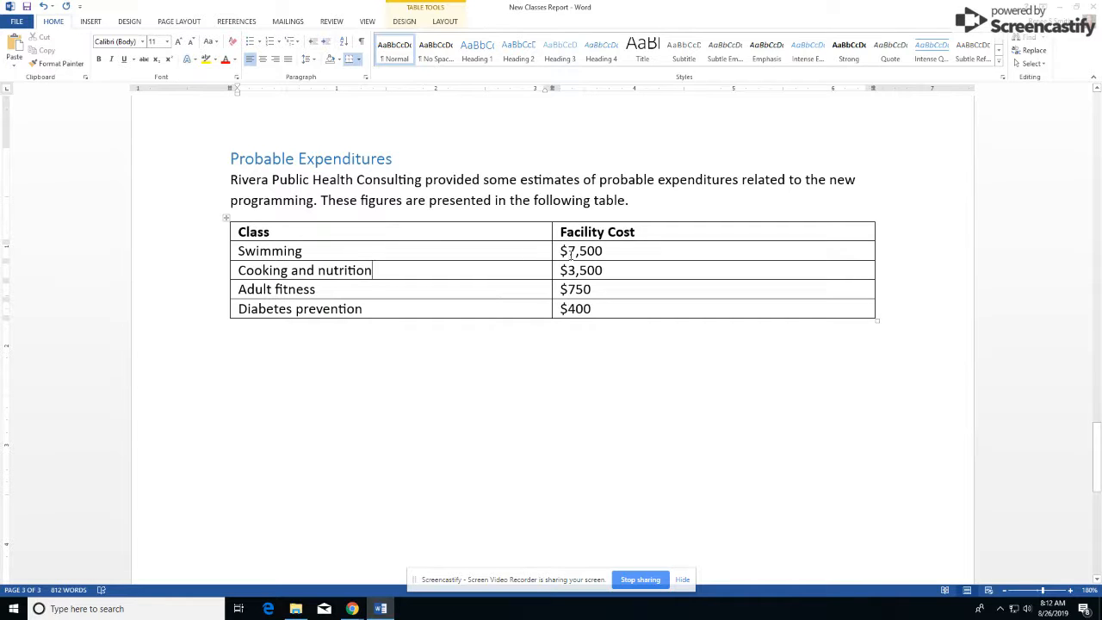
{"action": "left_click", "coordinate": [454, 287]}
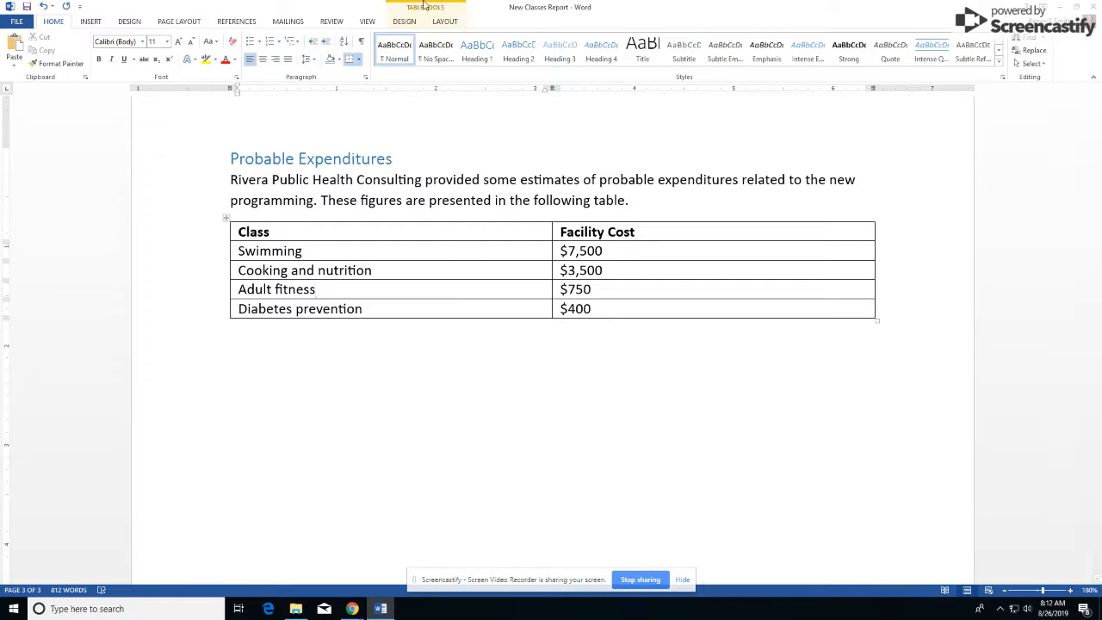
Step: Sort rows ascending by Facility Cost as numbers, Diabetes prevention ($400) first to Swimming ($7,500) last
{"action": "left_click", "coordinate": [445, 23]}
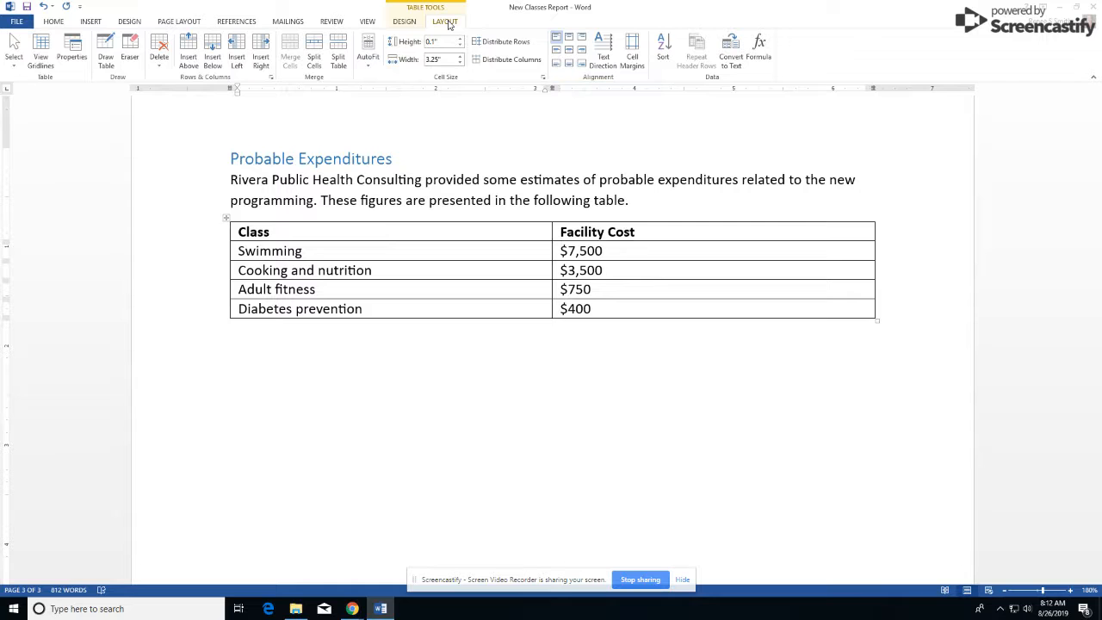
{"action": "left_click", "coordinate": [662, 53]}
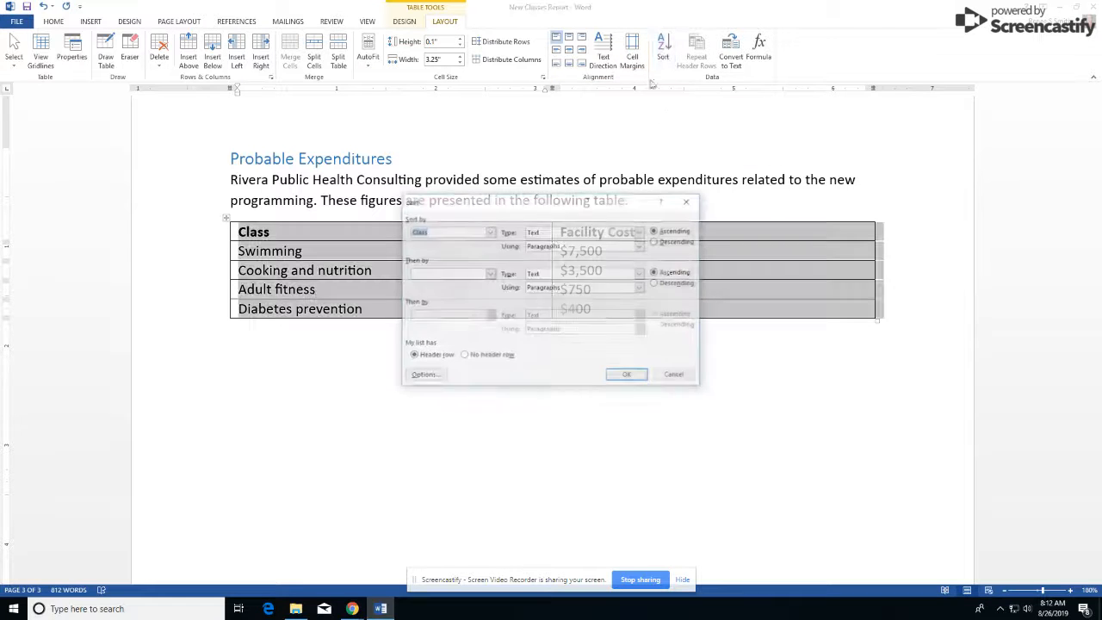
{"action": "left_click", "coordinate": [490, 233]}
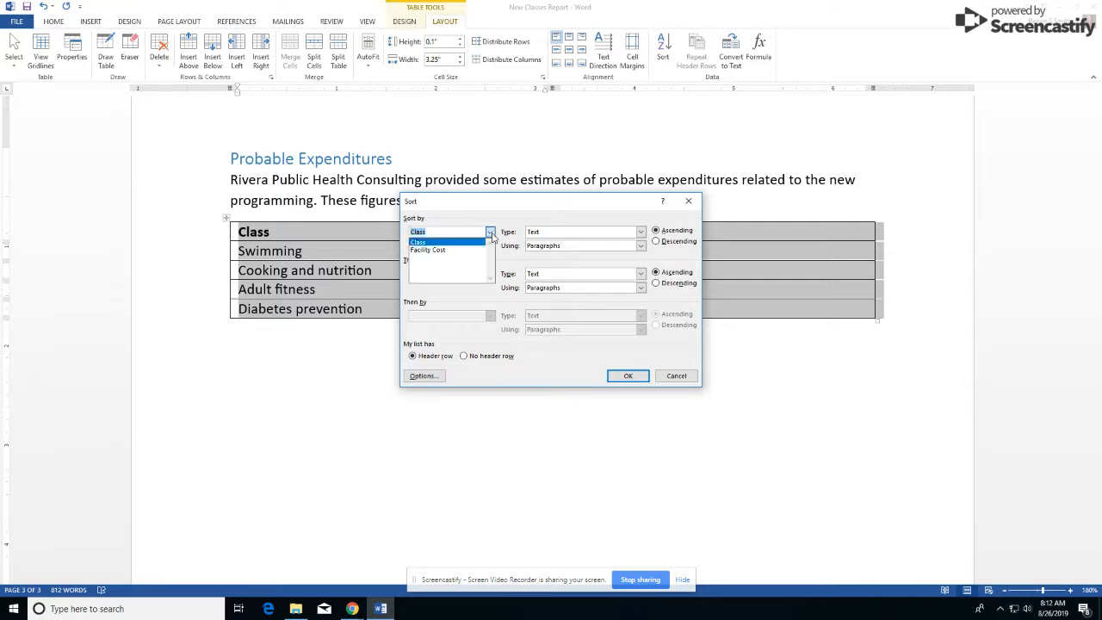
{"action": "left_click", "coordinate": [430, 250]}
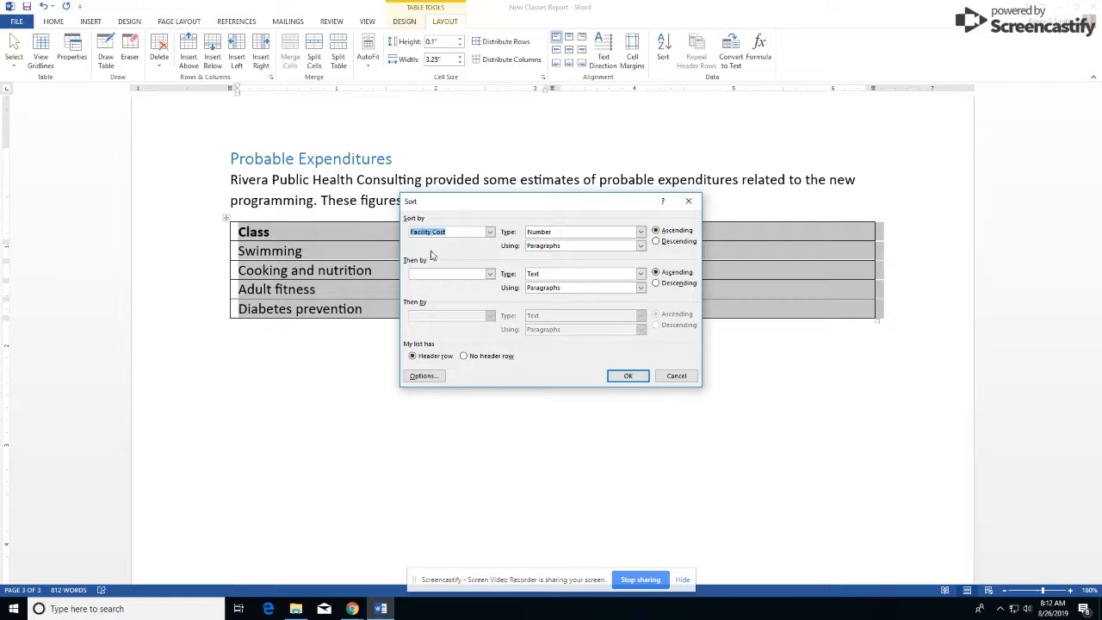
{"action": "left_click", "coordinate": [627, 377]}
{"action": "left_click", "coordinate": [544, 306]}
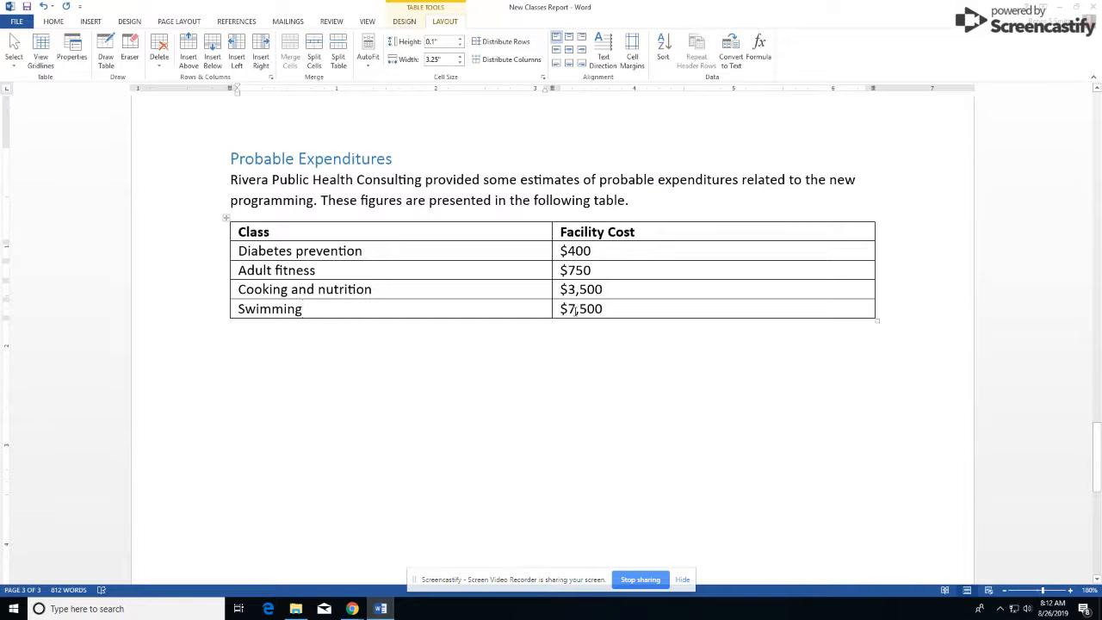